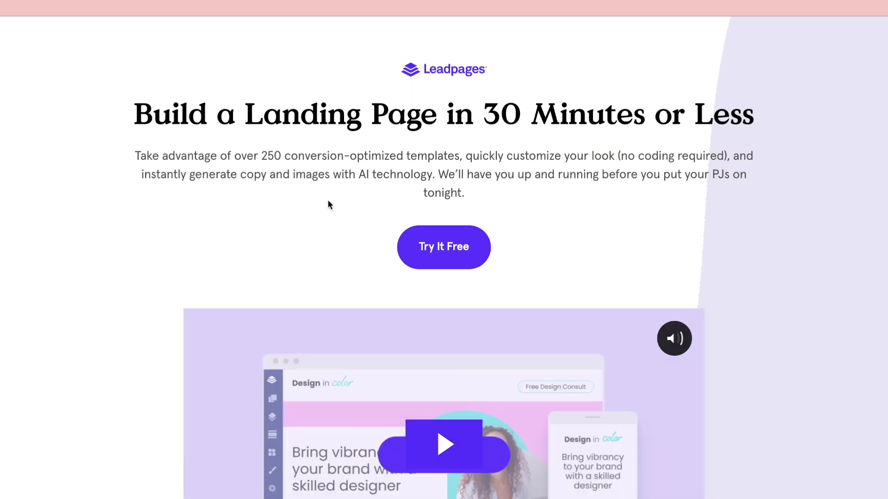
# Compare the pricing plans and start the Standard plan's 14-day free trial.
pyautogui.click(445, 257)
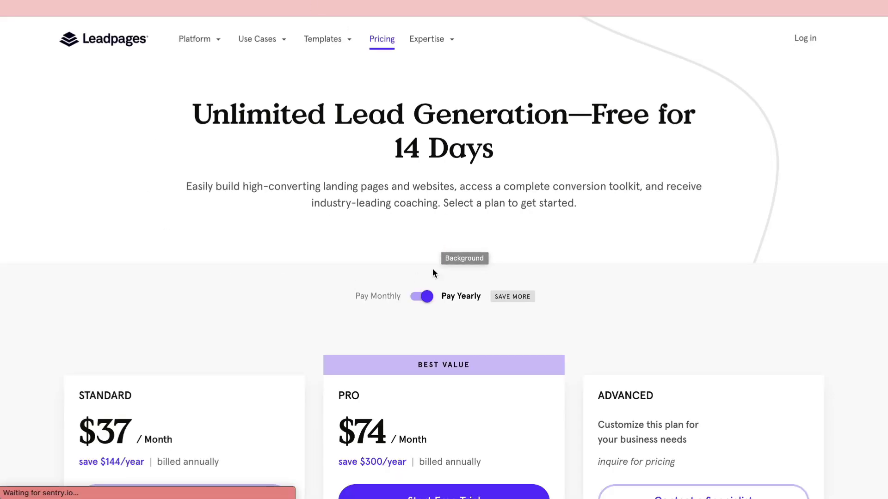
pyautogui.scroll(-3, 134, 203)
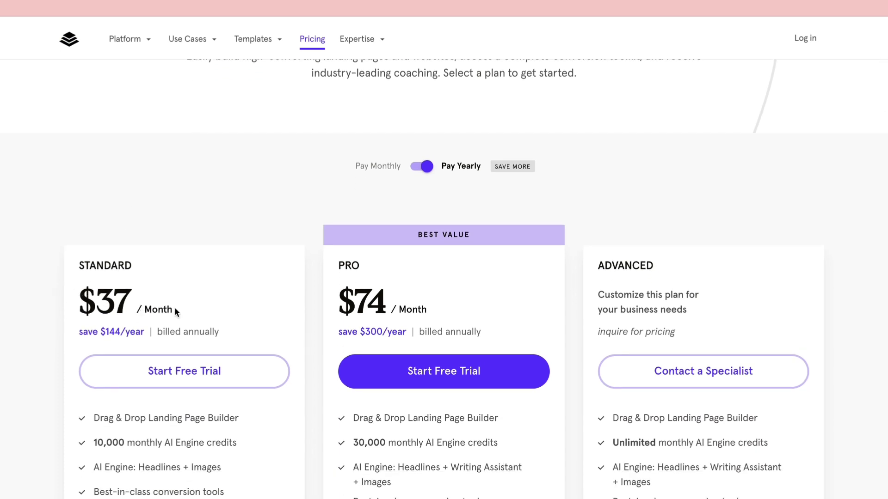
pyautogui.scroll(-3, 174, 311)
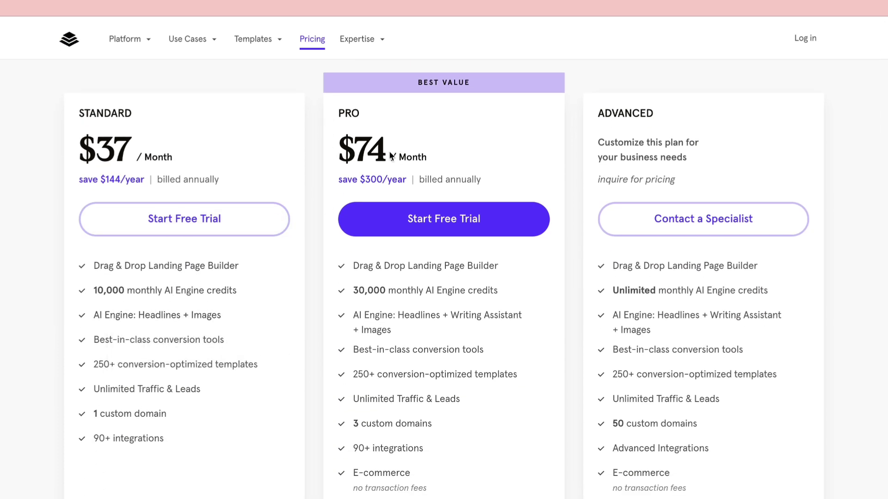
pyautogui.scroll(-4, 288, 372)
pyautogui.scroll(5, 287, 374)
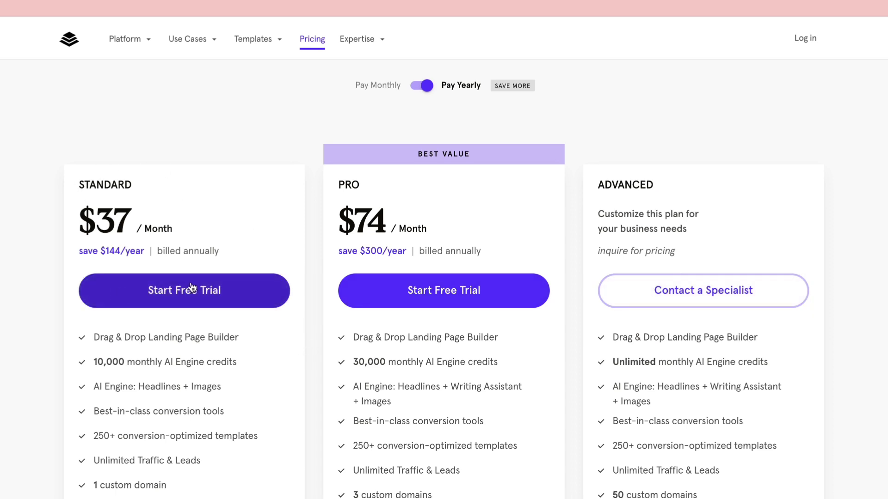
pyautogui.click(159, 298)
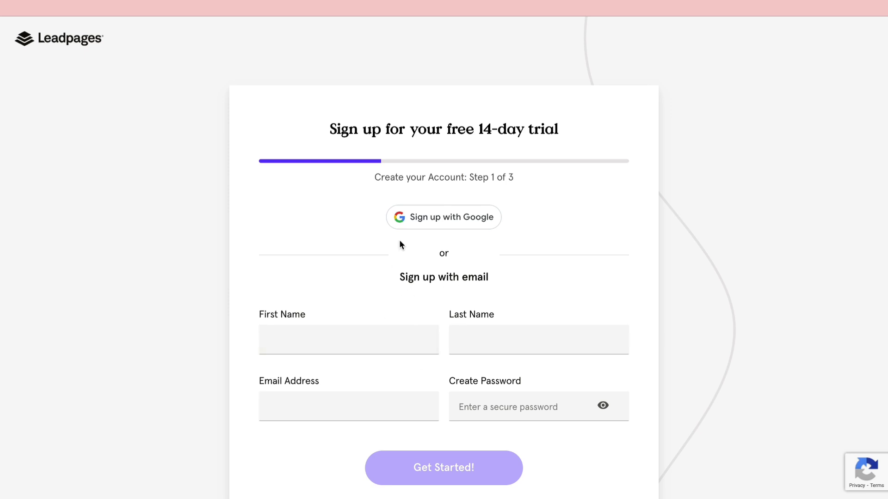
# Sign up with Google, decline the mailing list, choose credit card payment, and skip the lead generation call.
pyautogui.click(425, 227)
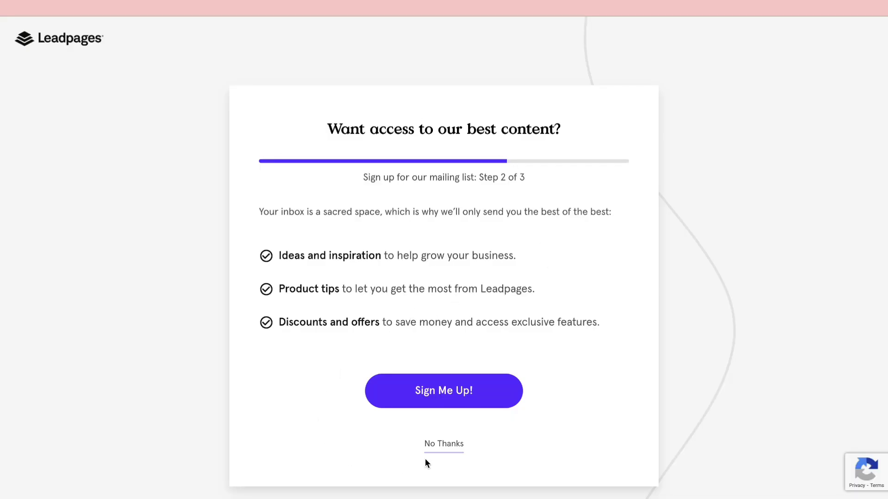
pyautogui.click(452, 446)
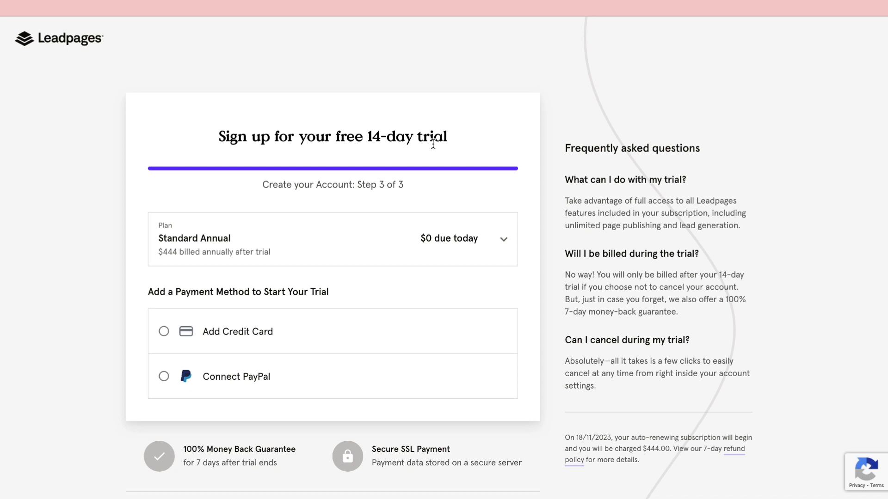
pyautogui.click(445, 238)
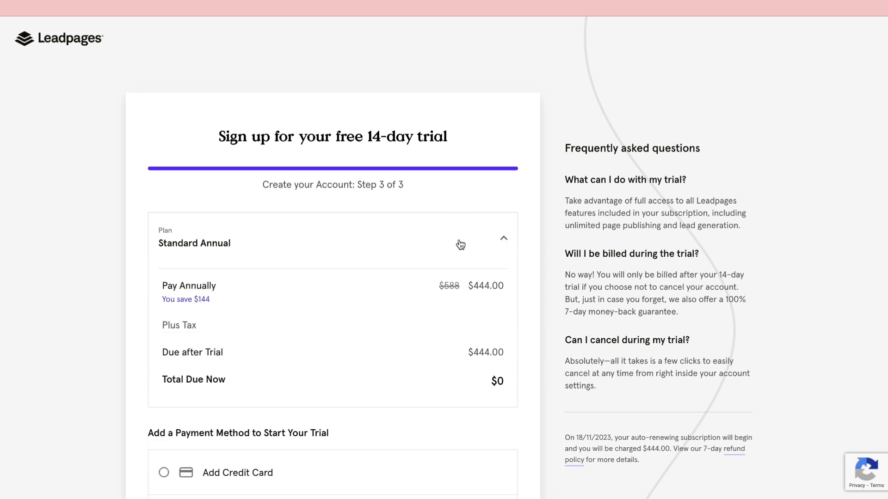
pyautogui.click(458, 242)
pyautogui.scroll(-1, 283, 287)
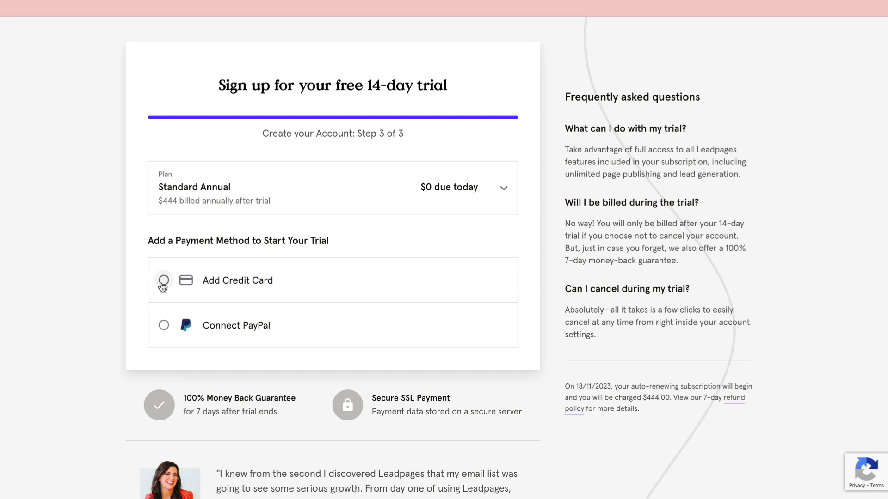
pyautogui.click(163, 281)
pyautogui.scroll(-1, 259, 296)
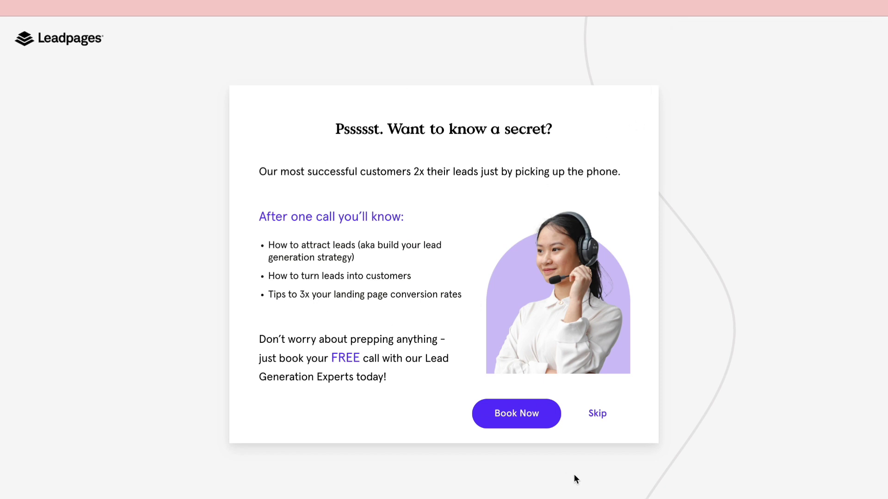
pyautogui.click(597, 415)
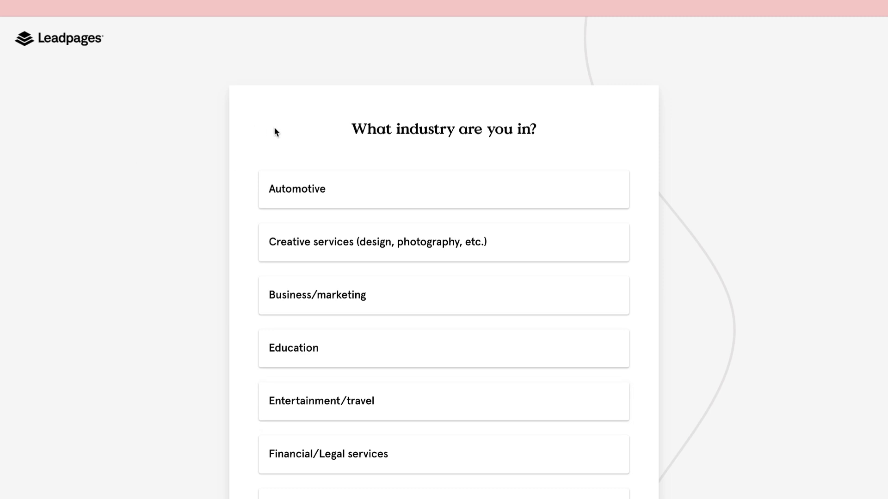
# Choose Real estate as the account's industry.
pyautogui.moveTo(309, 133); pyautogui.dragTo(654, 134)
pyautogui.click(654, 133)
pyautogui.scroll(-10, 654, 133)
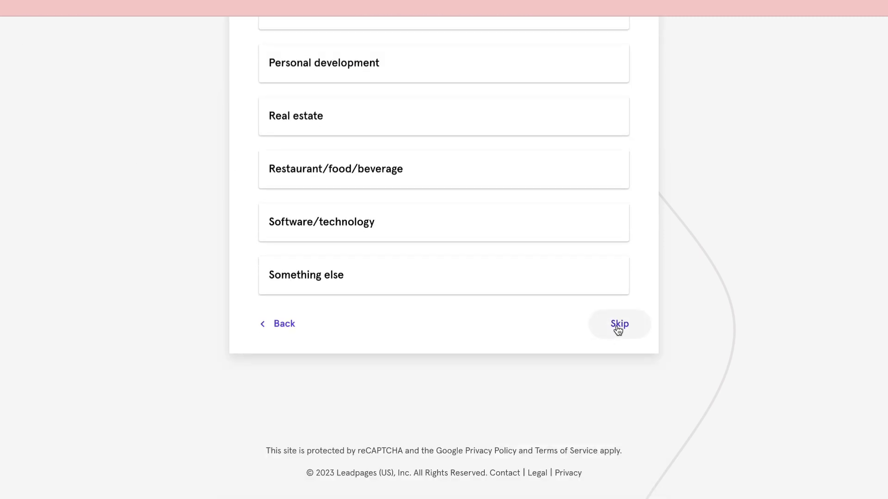
pyautogui.scroll(1, 141, 354)
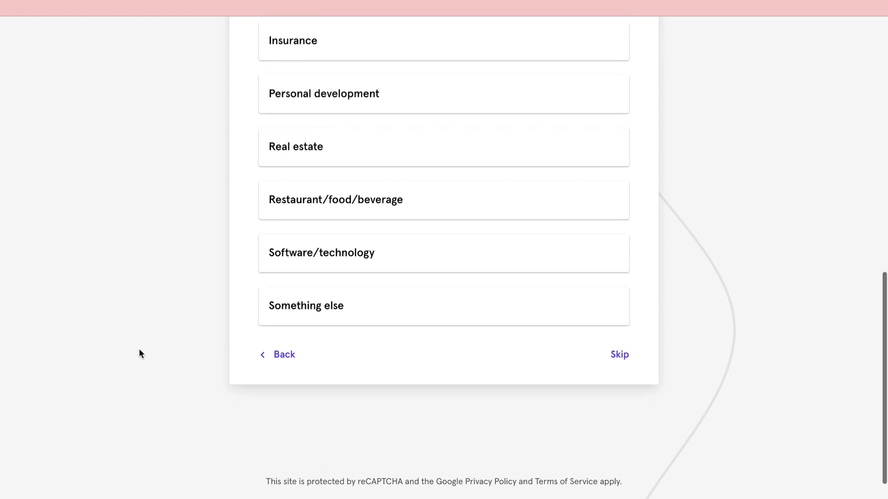
pyautogui.scroll(4, 138, 354)
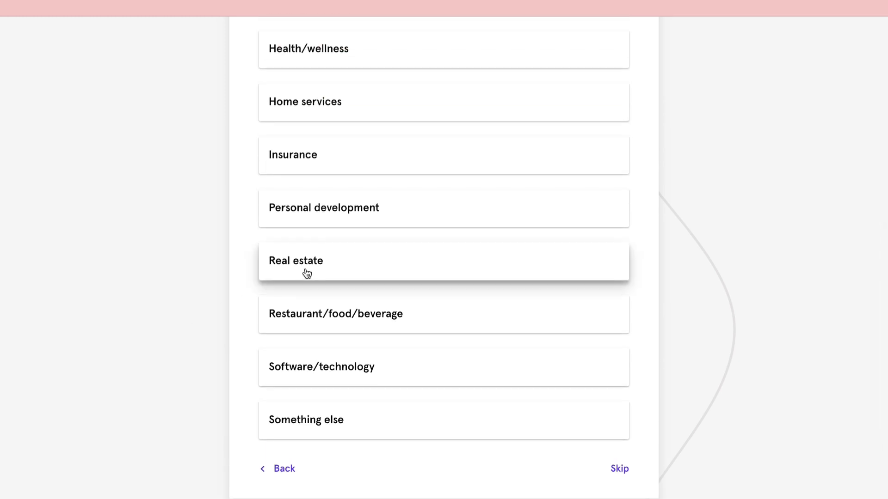
pyautogui.click(308, 272)
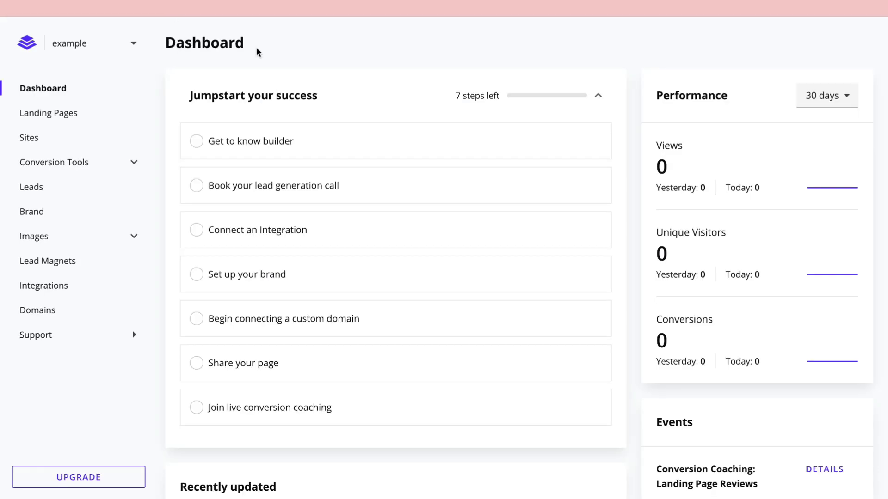
# Collapse the Jumpstart your success checklist and switch to the Landing Pages section.
pyautogui.click(464, 93)
pyautogui.click(495, 94)
pyautogui.moveTo(218, 141)
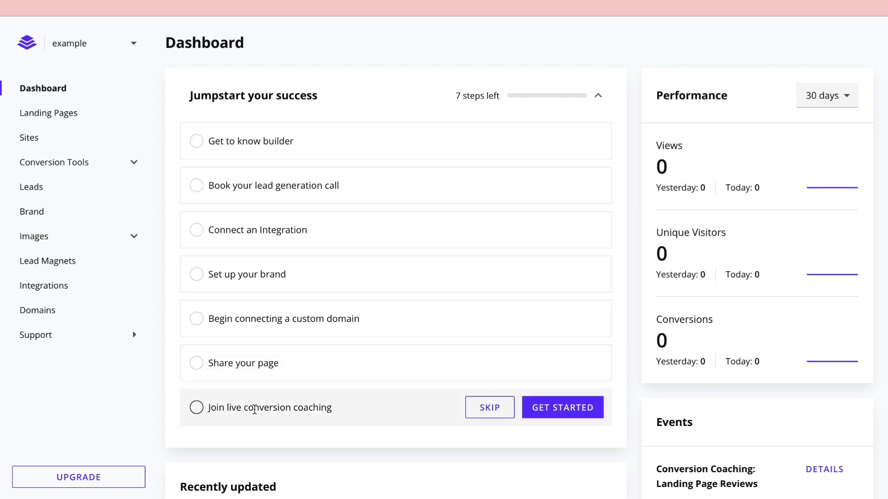
pyautogui.click(598, 96)
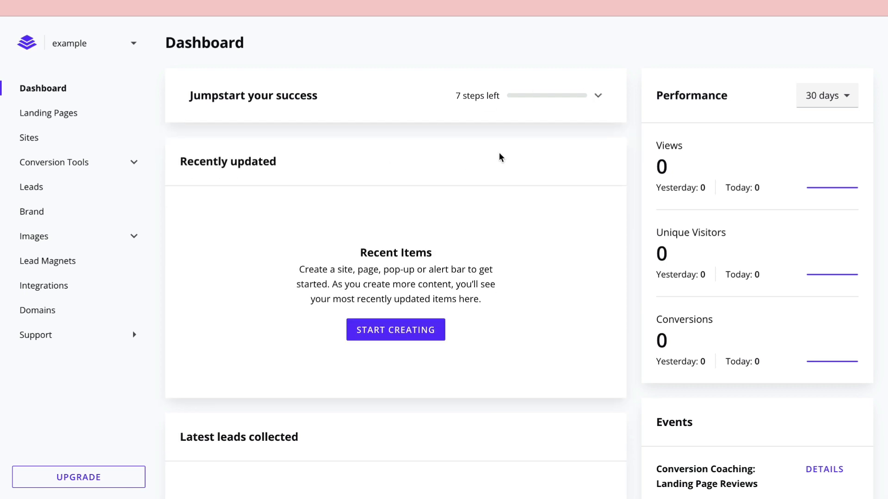
pyautogui.click(61, 113)
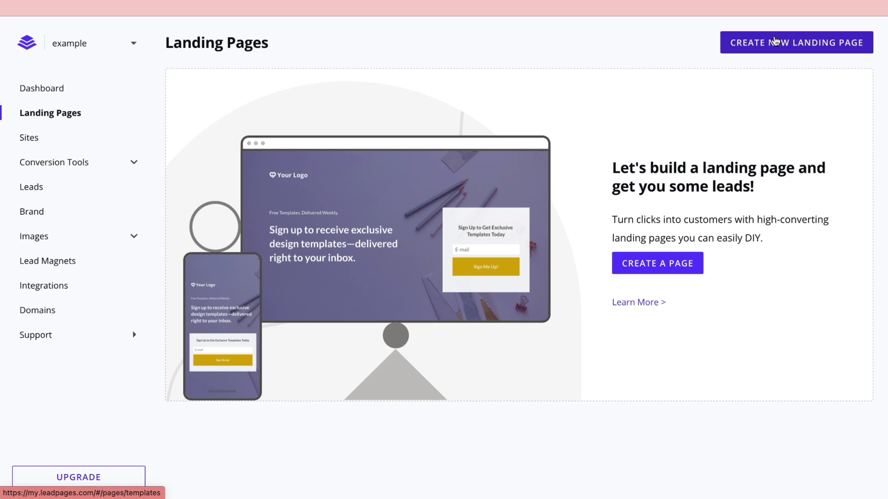
# Start a new landing page to bring up the template gallery.
pyautogui.click(776, 41)
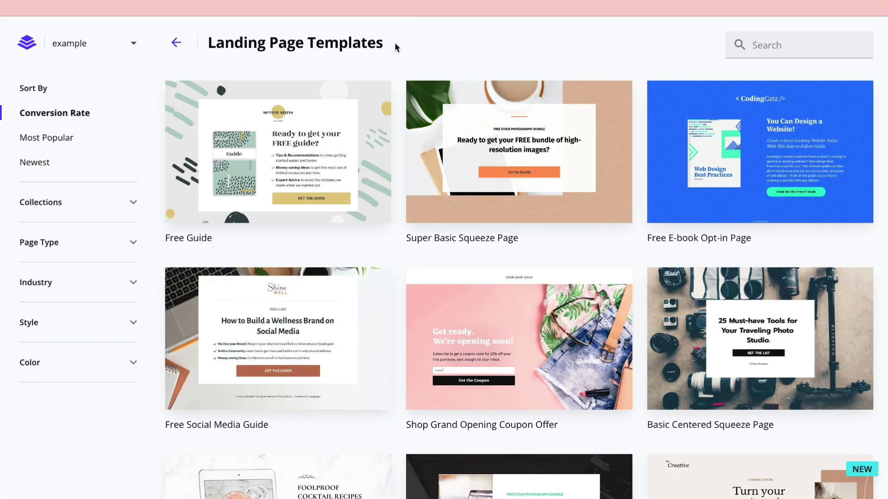
pyautogui.moveTo(586, 222)
pyautogui.moveTo(649, 241); pyautogui.dragTo(748, 237)
pyautogui.click(747, 236)
# Filter the landing page templates to the Real Estate industry.
pyautogui.click(118, 202)
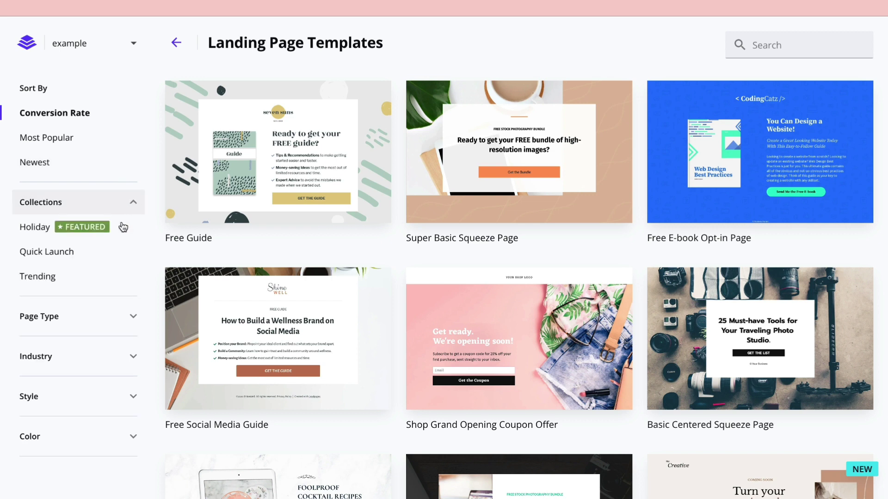
pyautogui.click(94, 208)
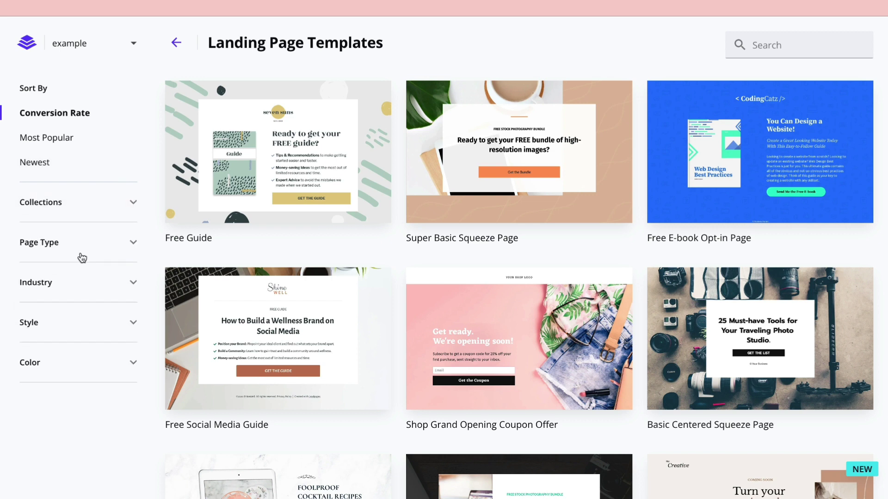
pyautogui.click(80, 245)
pyautogui.click(80, 242)
pyautogui.click(74, 282)
pyautogui.scroll(-5, 72, 434)
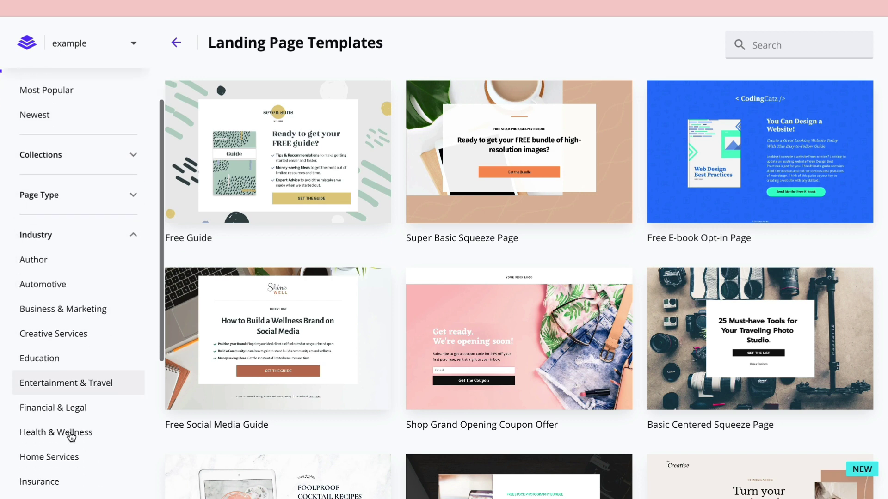
pyautogui.click(69, 418)
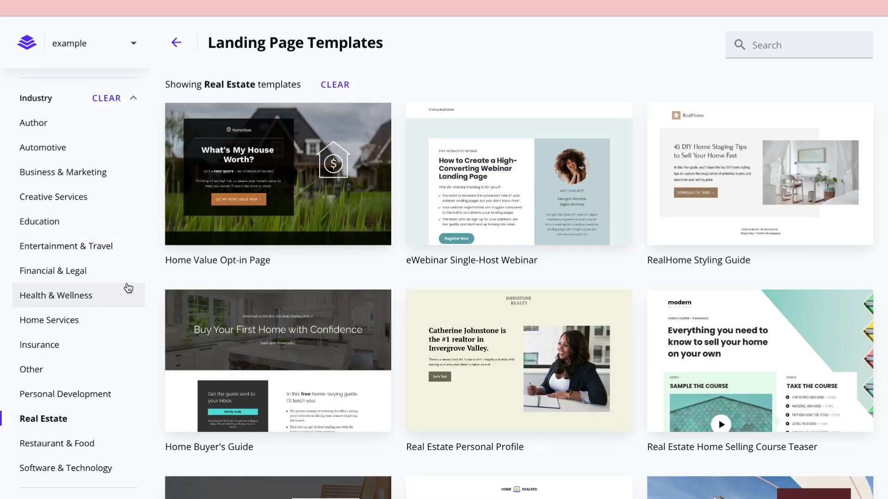
# Scroll through the Real Estate templates to locate the Real Estate Landing Page template.
pyautogui.scroll(-2, 70, 370)
pyautogui.click(44, 418)
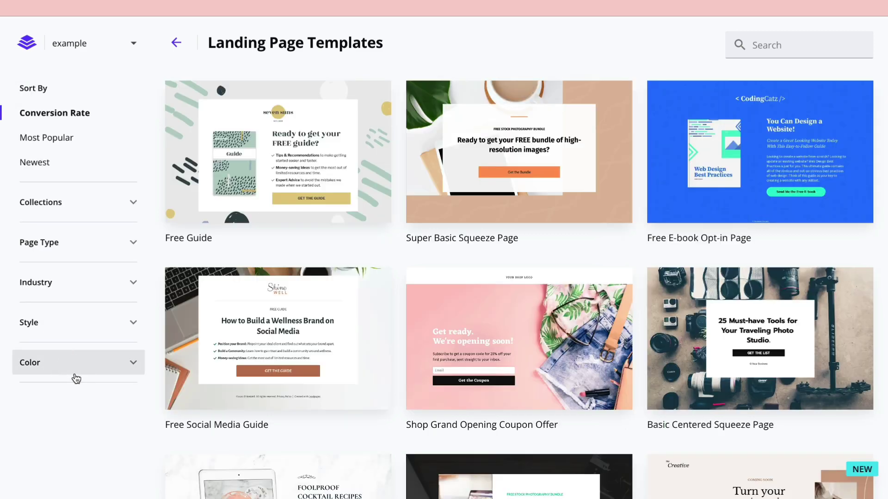
pyautogui.click(76, 370)
pyautogui.scroll(-4, 76, 391)
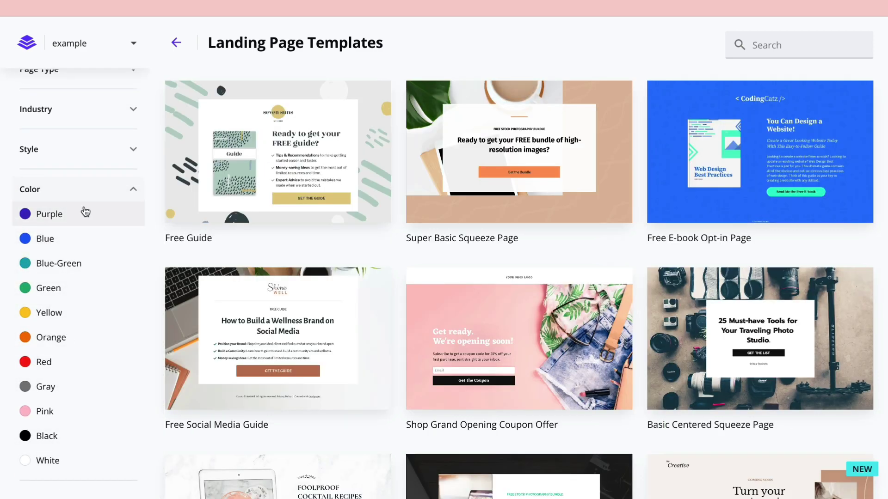
pyautogui.scroll(4, 85, 210)
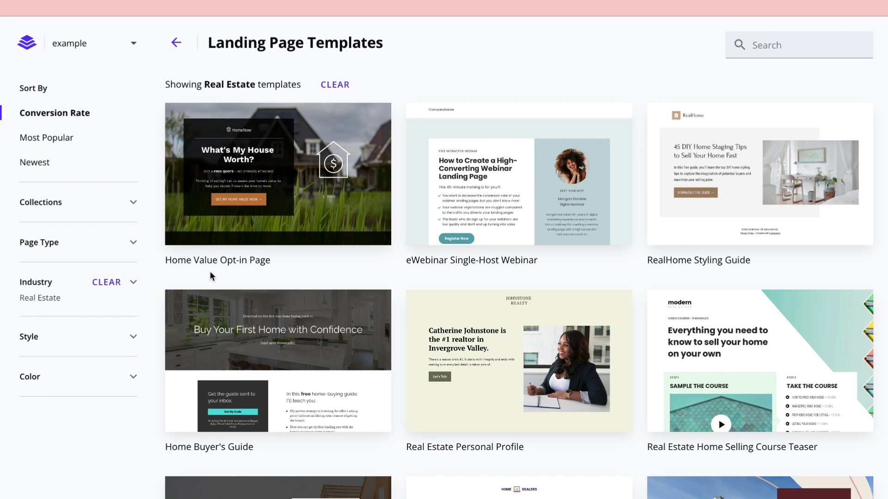
pyautogui.scroll(-3, 158, 392)
pyautogui.scroll(-7, 159, 395)
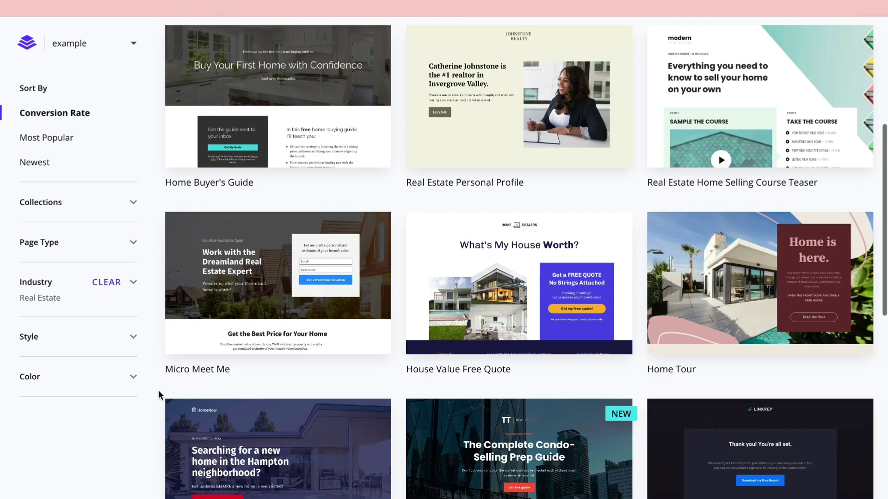
pyautogui.scroll(-4, 159, 394)
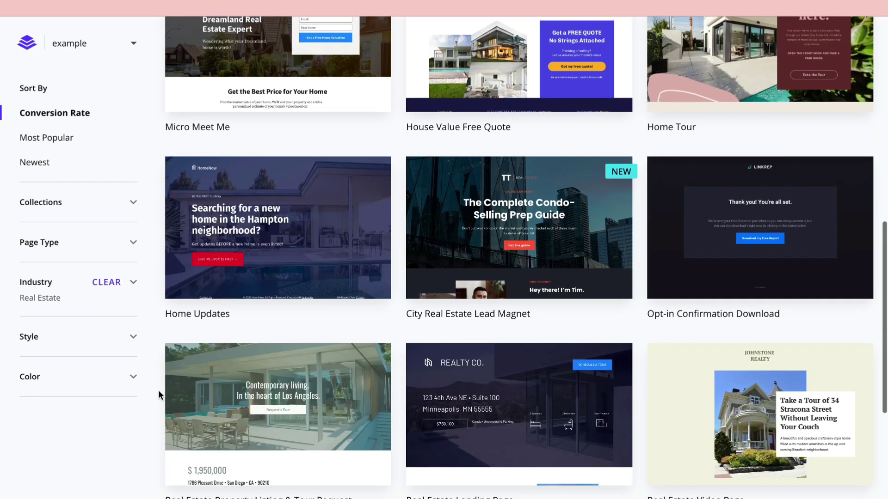
pyautogui.click(403, 406)
pyautogui.moveTo(403, 406); pyautogui.dragTo(508, 399)
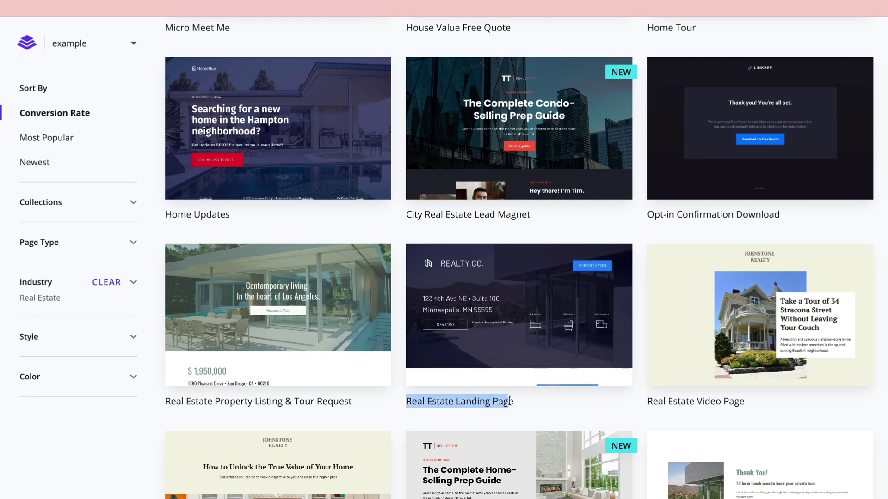
# Use the Real Estate Landing Page template, naming the page 'page #1'.
pyautogui.moveTo(504, 342)
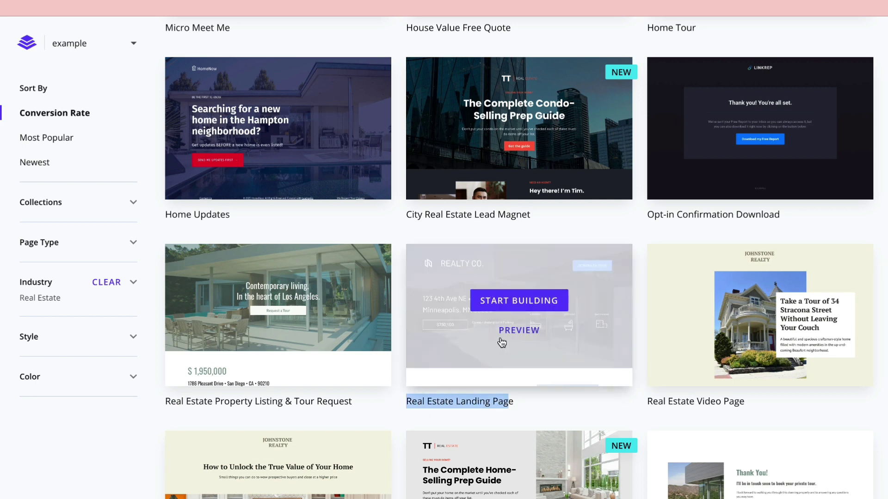
pyautogui.click(508, 301)
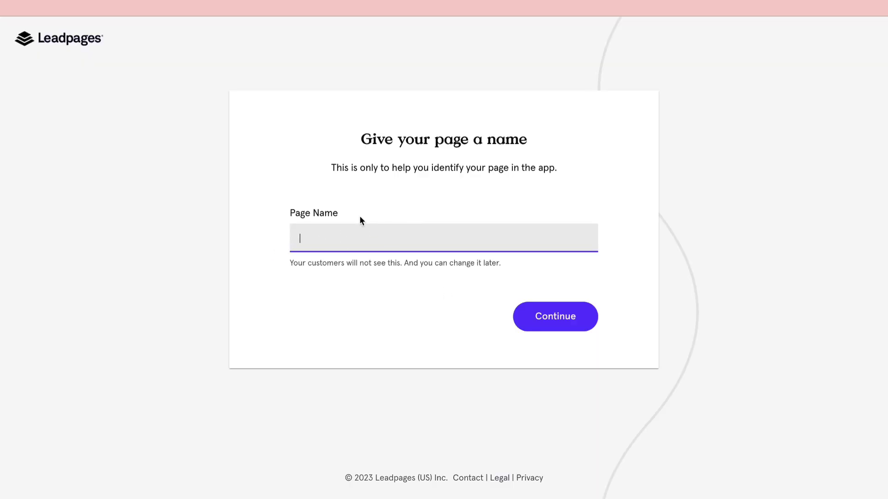
pyautogui.write('page #1')
pyautogui.click(584, 309)
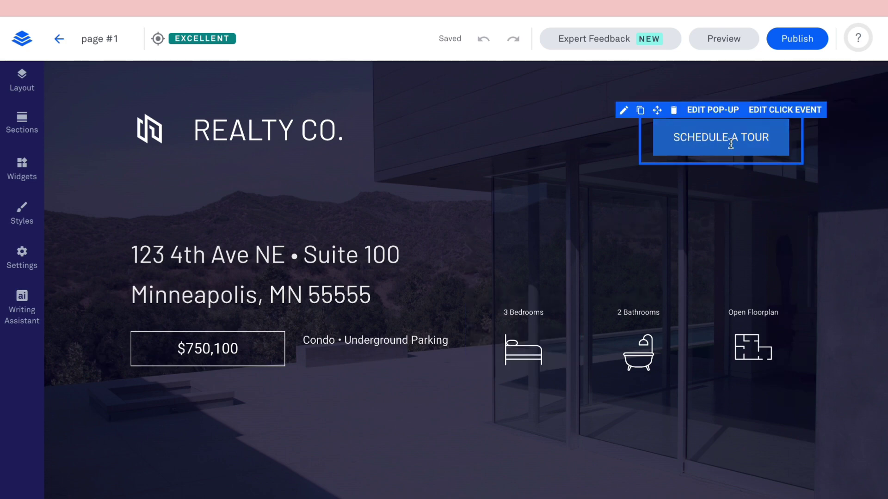
pyautogui.scroll(-8, 342, 331)
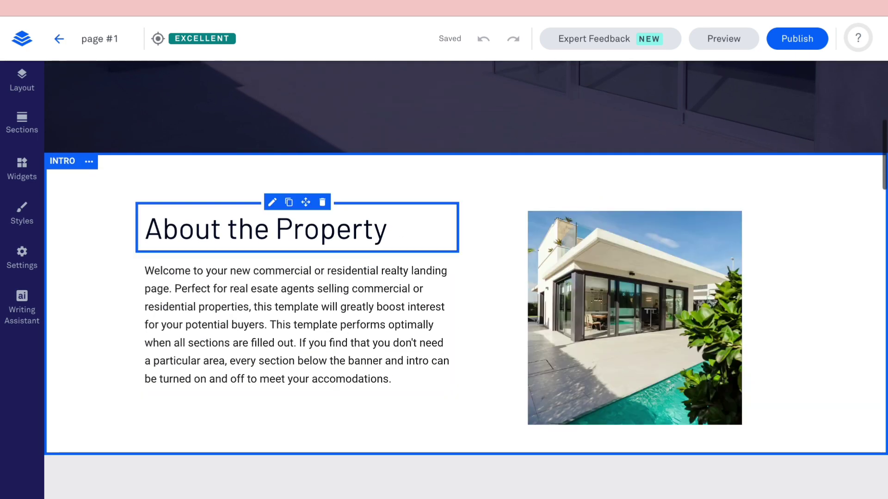
pyautogui.scroll(-10, 285, 421)
pyautogui.scroll(-3, 283, 346)
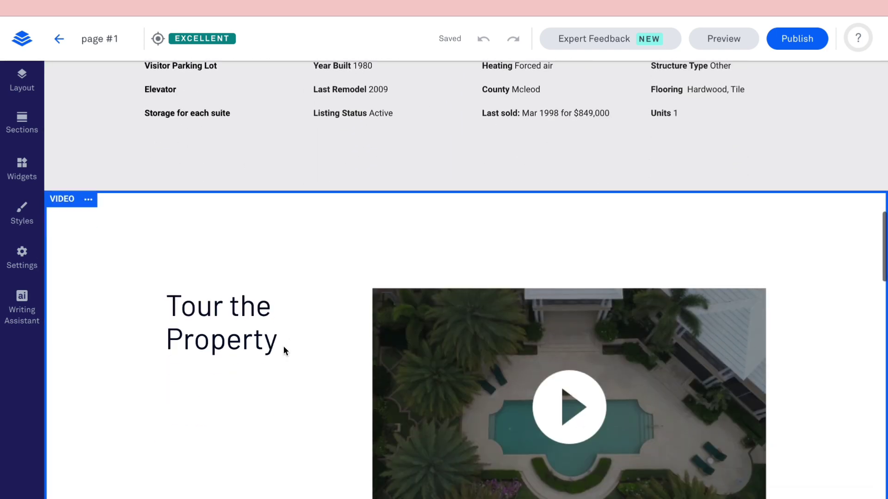
pyautogui.scroll(-3, 283, 346)
pyautogui.scroll(-4, 241, 384)
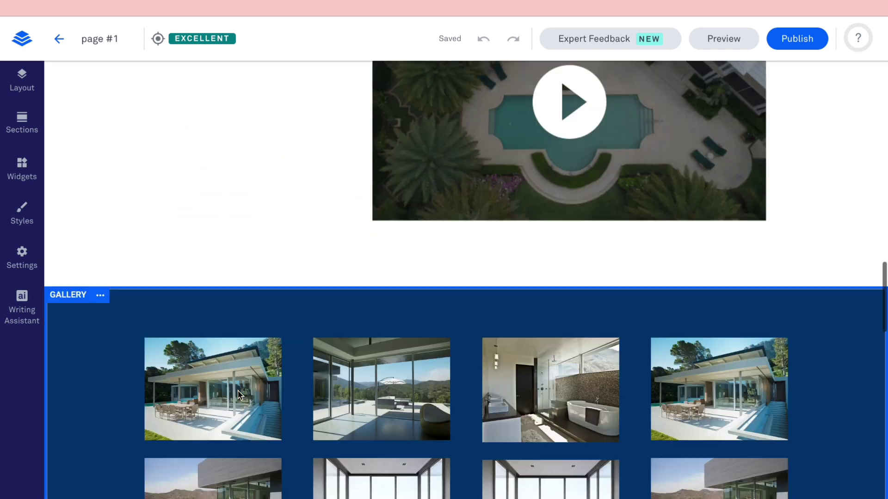
pyautogui.scroll(-3, 238, 390)
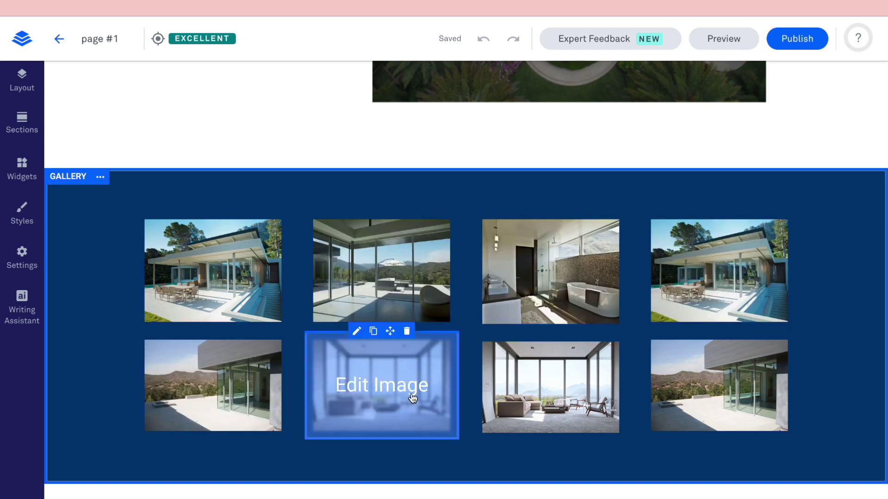
pyautogui.scroll(-5, 393, 317)
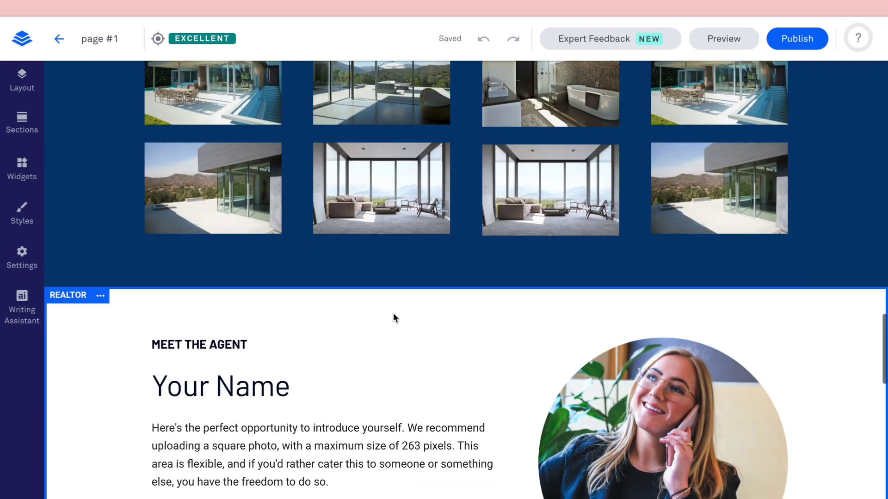
pyautogui.scroll(-5, 393, 314)
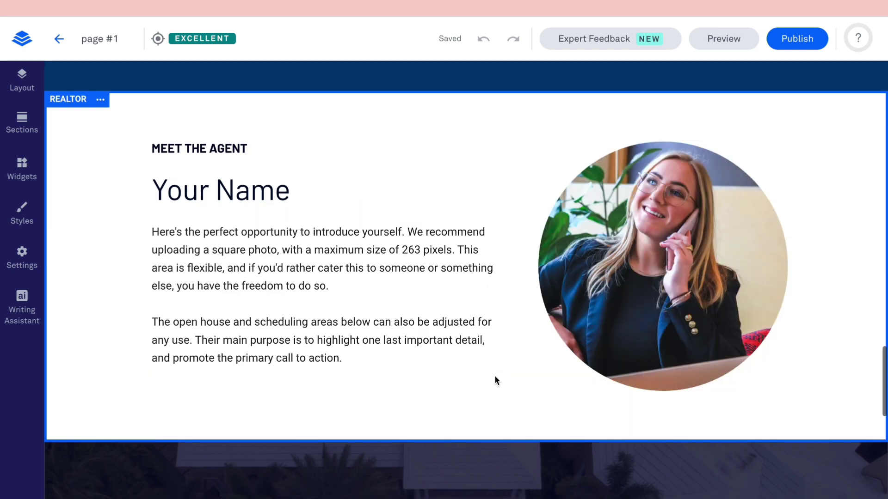
pyautogui.scroll(-4, 402, 464)
pyautogui.scroll(15, 402, 463)
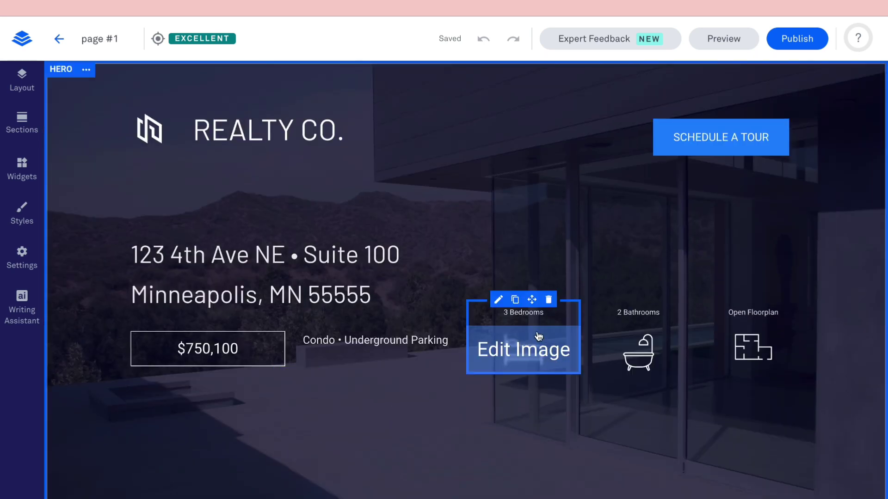
# Edit the hero's feature labels to read '2 Bedrooms' and '1 Bathrooms'.
pyautogui.click(511, 312)
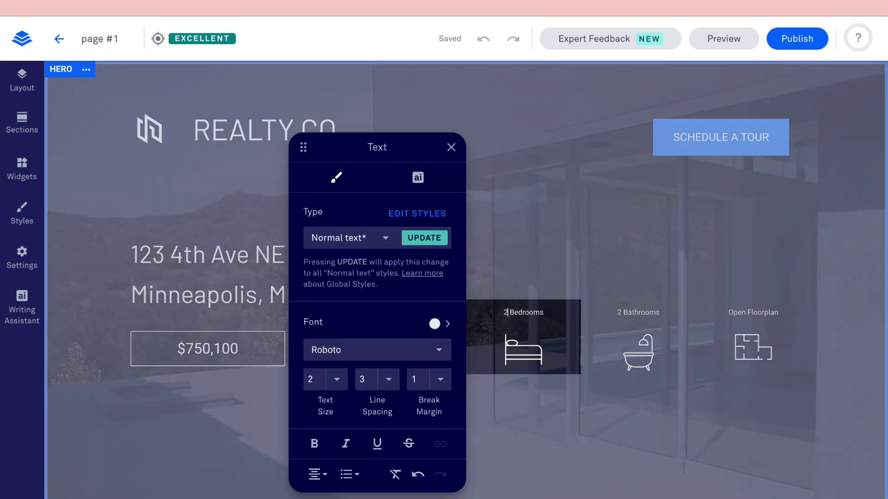
pyautogui.click(644, 356)
pyautogui.click(624, 314)
pyautogui.doubleClick(619, 312)
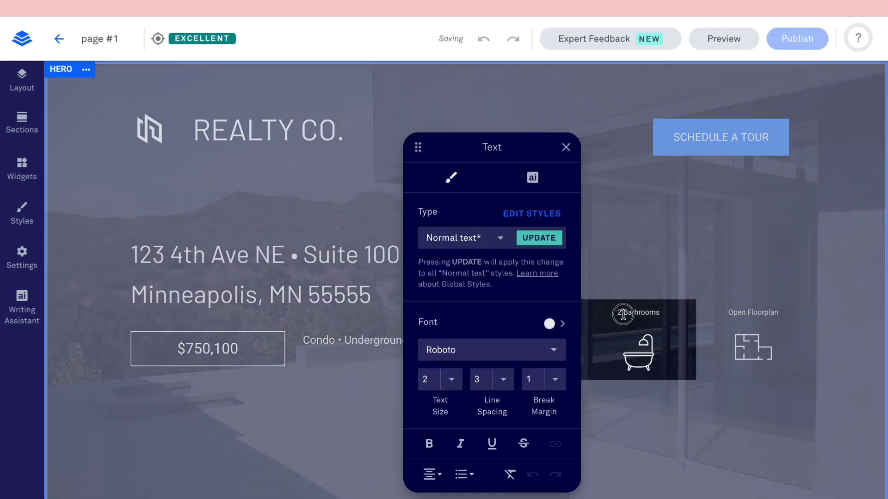
pyautogui.write('1')
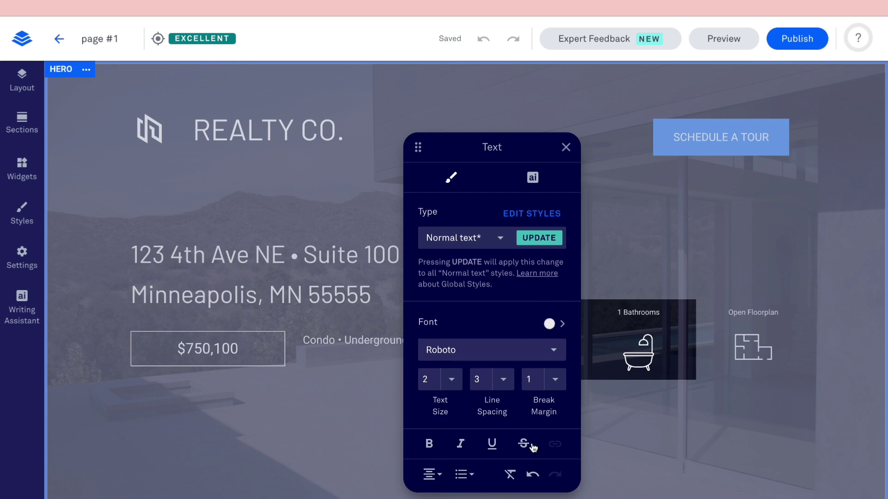
pyautogui.click(566, 148)
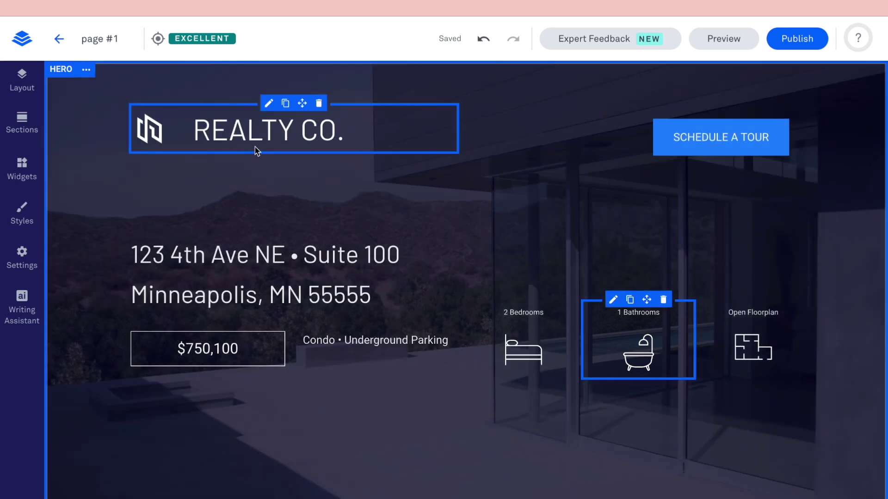
# Replace the REALTY CO. hero headline with 'How to Stuff'.
pyautogui.doubleClick(287, 136)
pyautogui.tripleClick(286, 136)
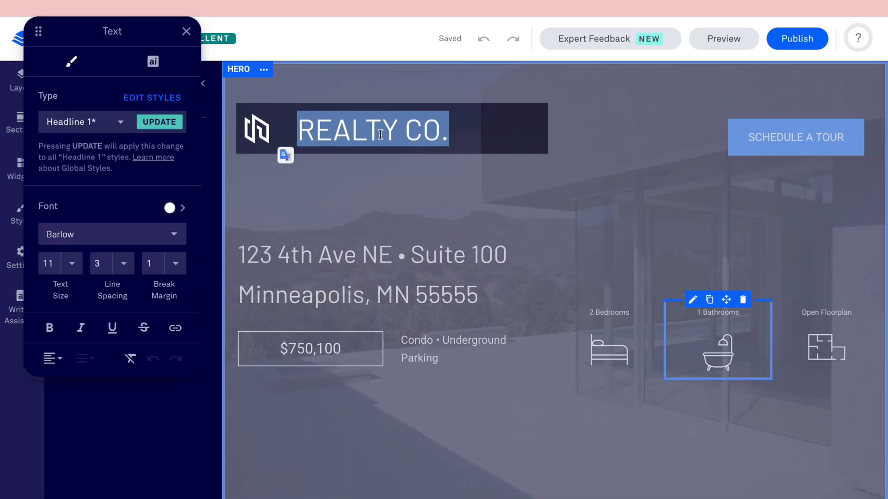
pyautogui.write('How to Stuff')
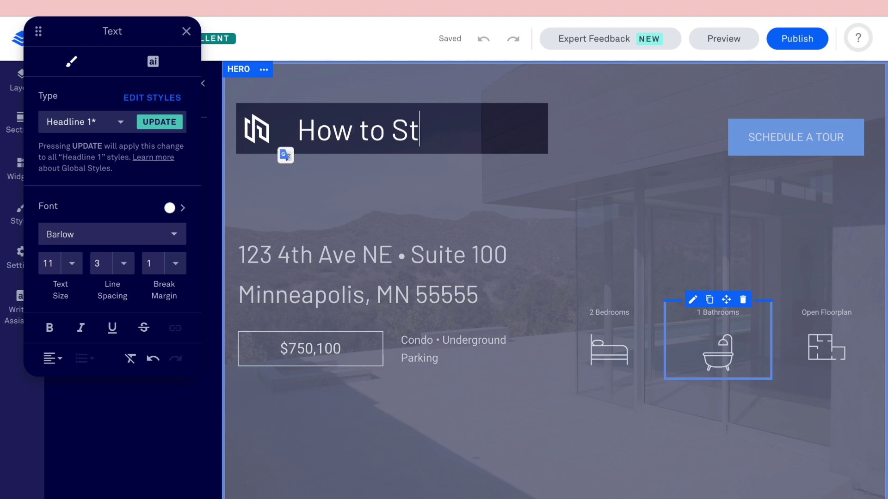
pyautogui.click(561, 226)
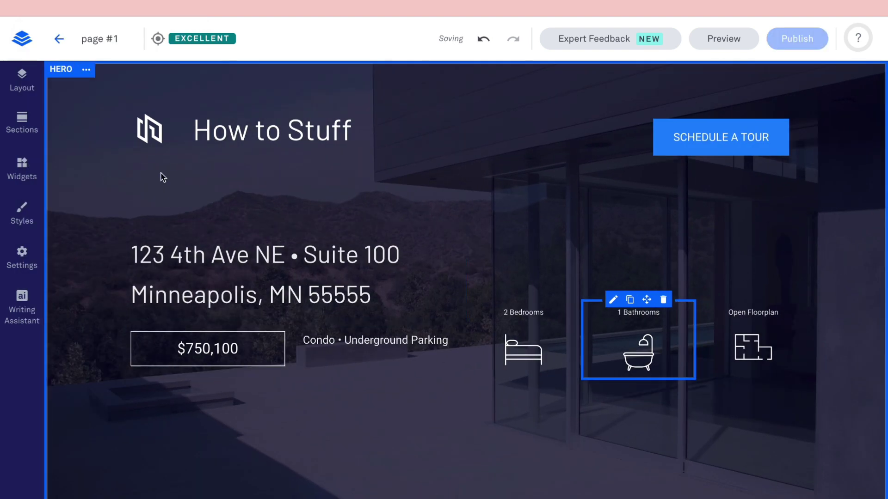
pyautogui.scroll(-1, 122, 365)
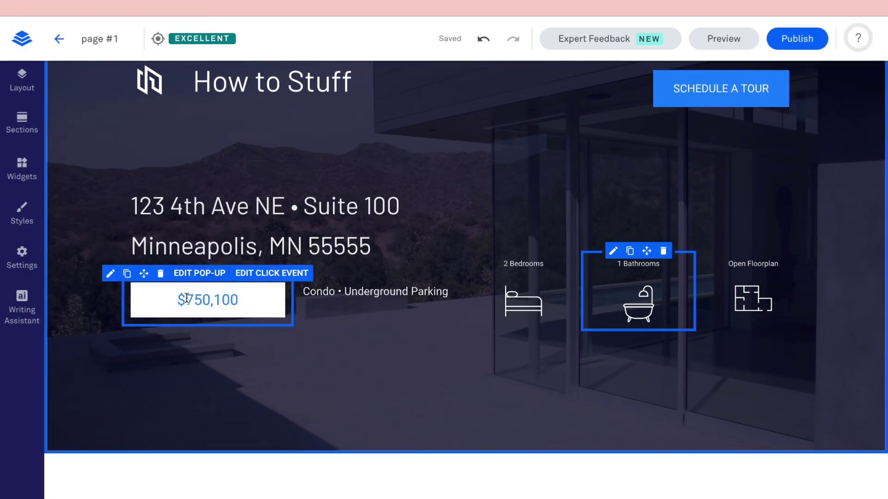
pyautogui.scroll(1, 581, 226)
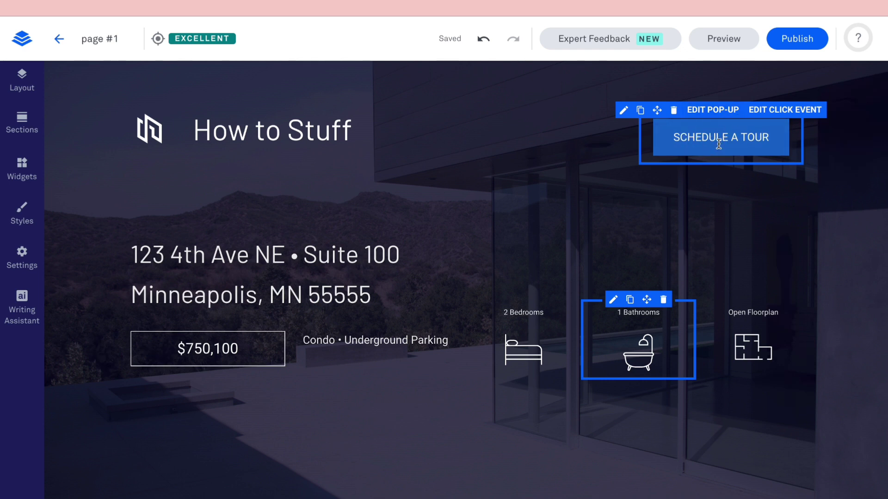
# Set the SCHEDULE A TOUR button to open a Calendly pop-up, leaving the URL empty.
pyautogui.click(777, 111)
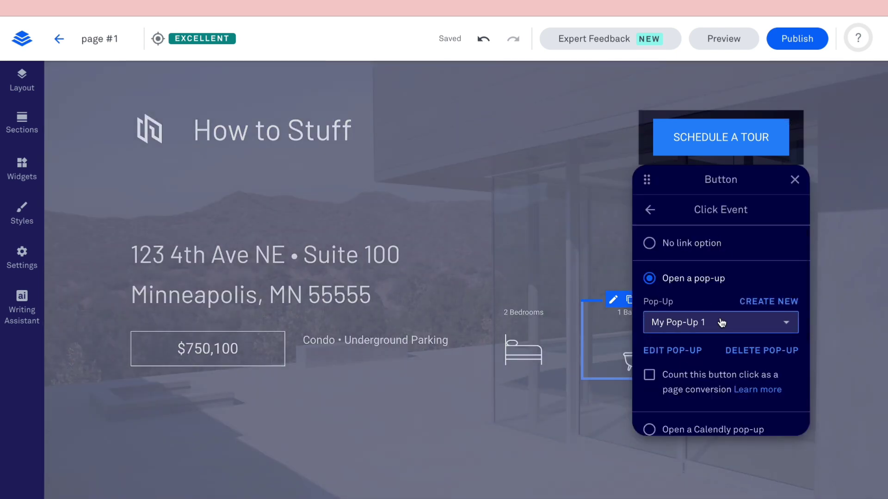
pyautogui.scroll(-3, 722, 322)
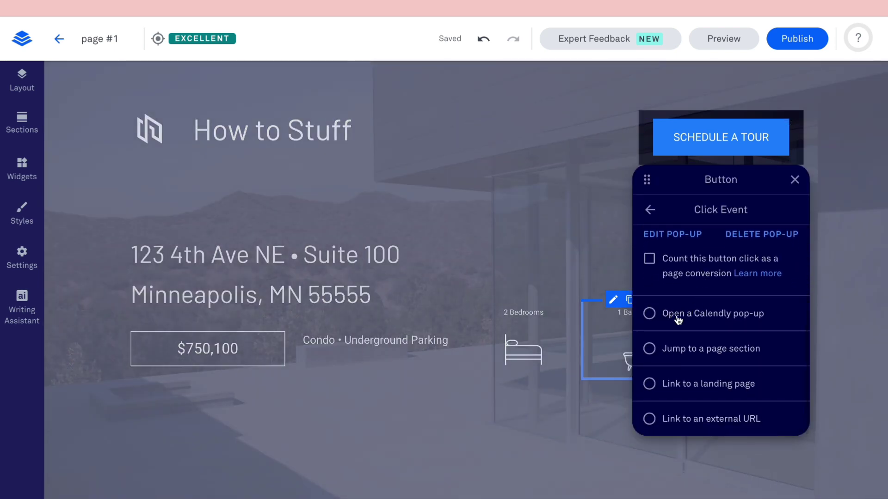
pyautogui.click(651, 314)
pyautogui.click(693, 298)
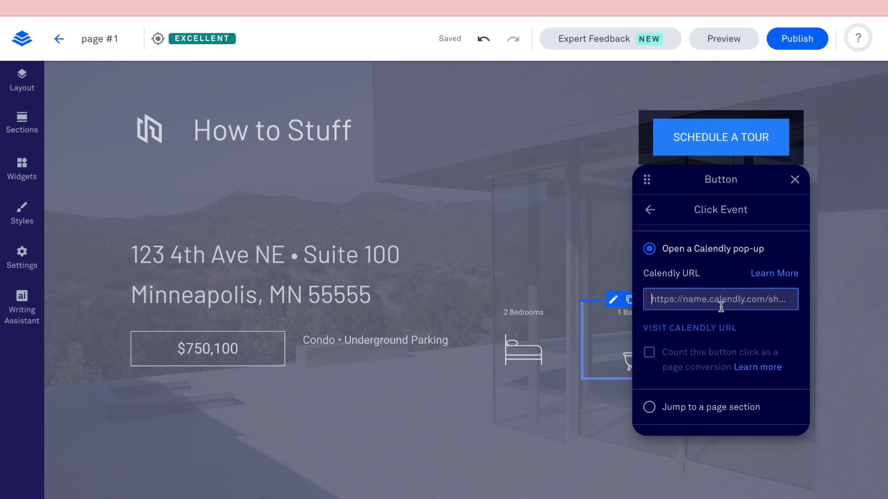
pyautogui.click(793, 180)
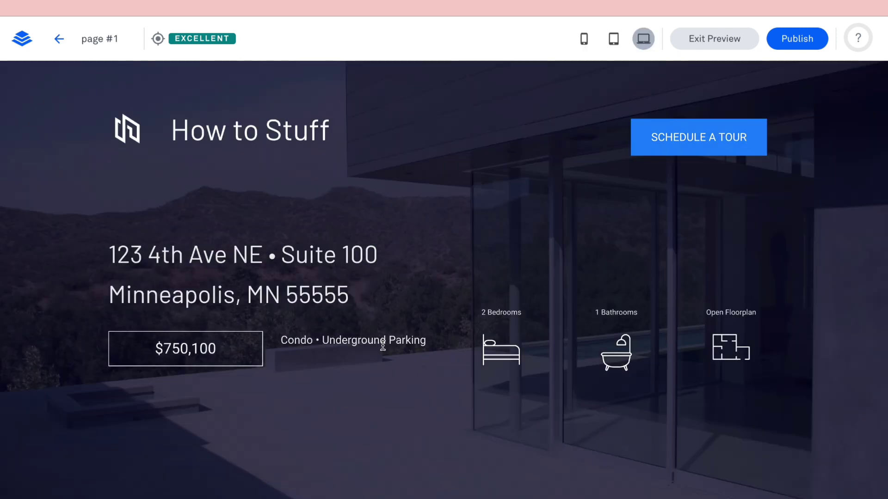
# Test the SCHEDULE A TOUR pop-up in the preview, then close it.
pyautogui.click(684, 141)
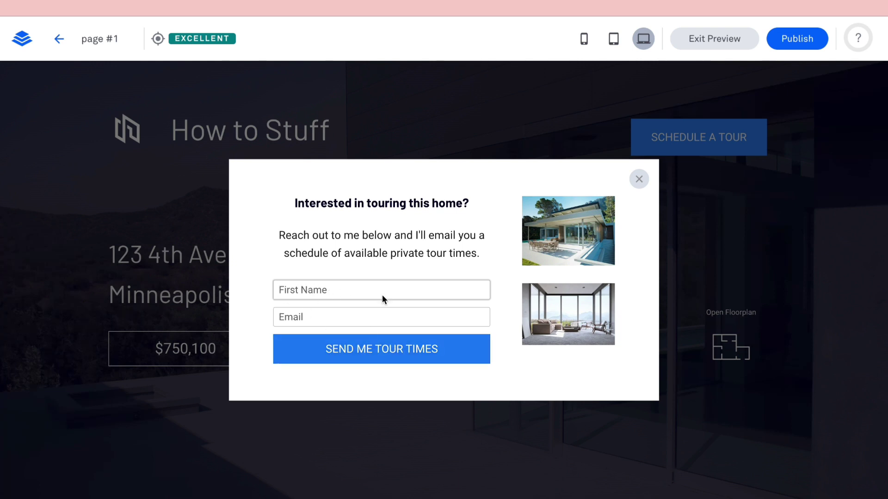
pyautogui.click(714, 38)
pyautogui.click(719, 138)
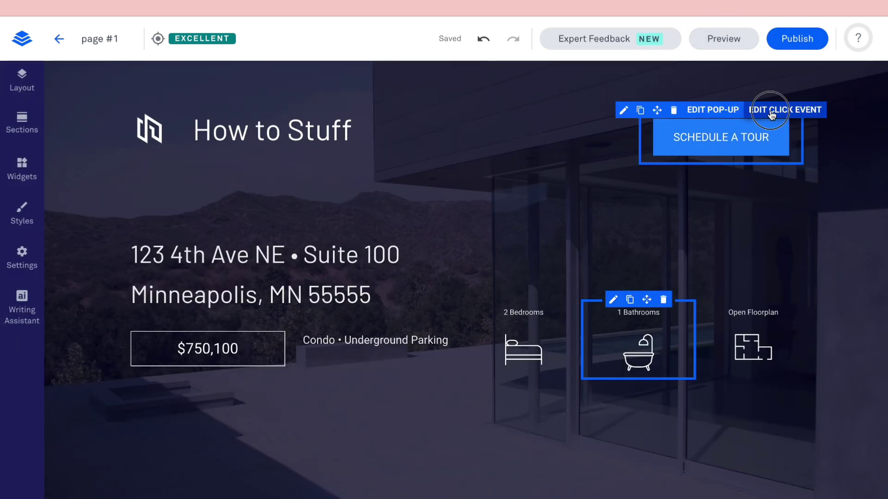
pyautogui.click(771, 109)
pyautogui.scroll(-3, 730, 324)
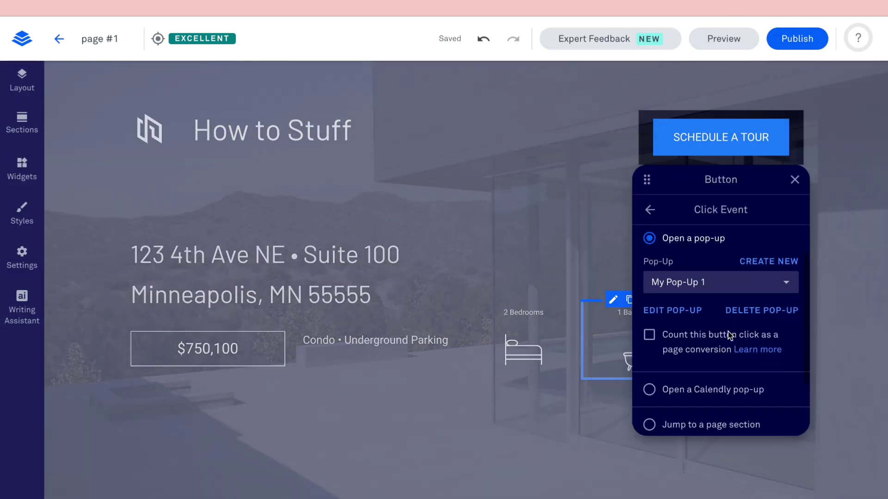
pyautogui.click(662, 315)
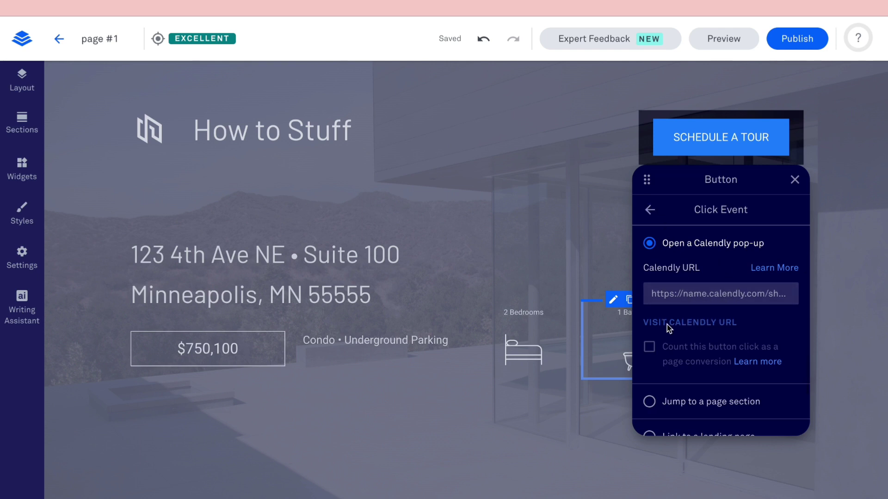
pyautogui.click(697, 212)
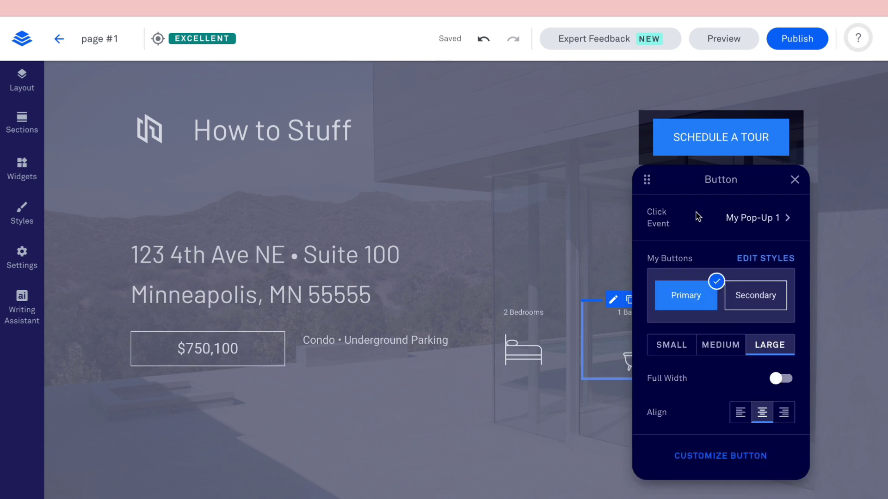
pyautogui.click(795, 179)
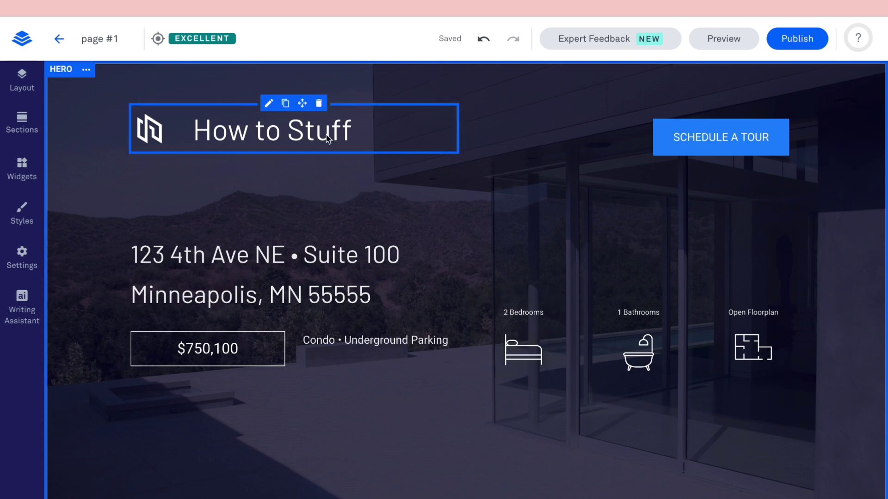
# Filter the Sections library to Contact Us layouts and browse them.
pyautogui.click(20, 128)
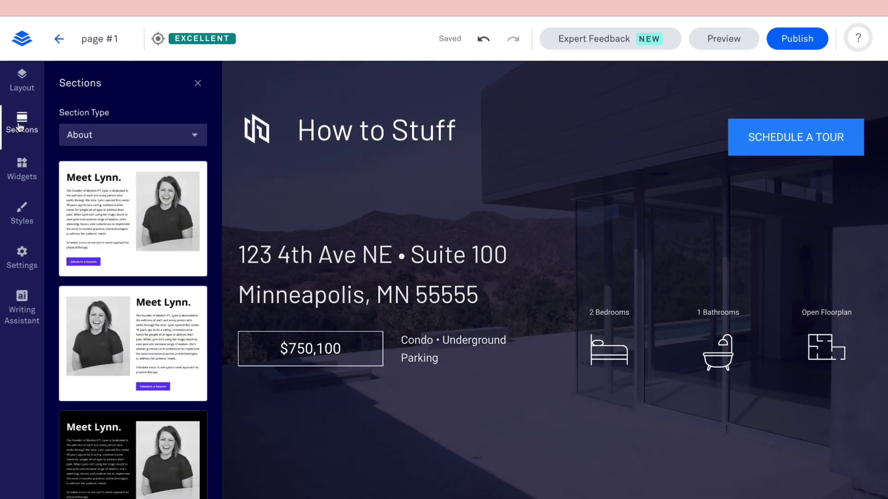
pyautogui.click(65, 111)
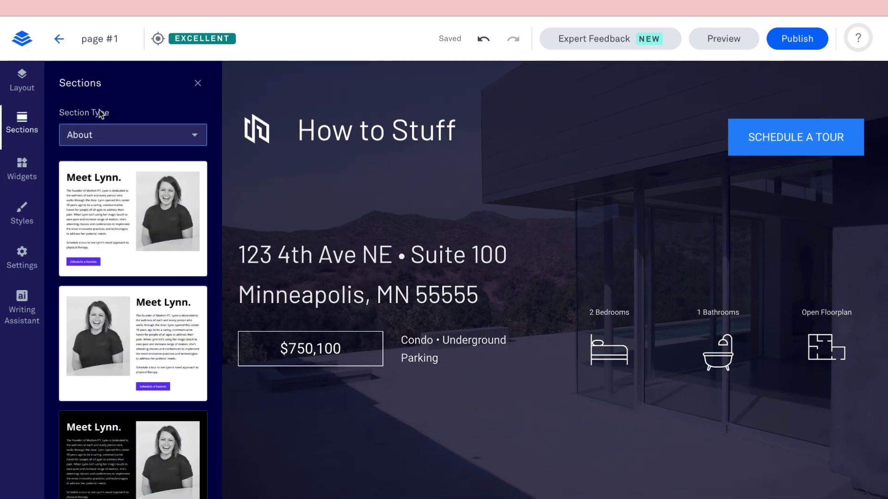
pyautogui.click(88, 134)
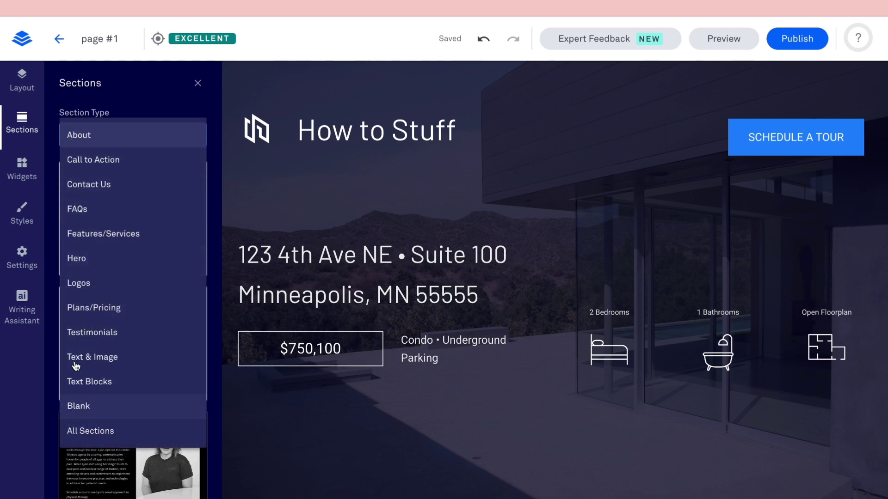
pyautogui.click(86, 188)
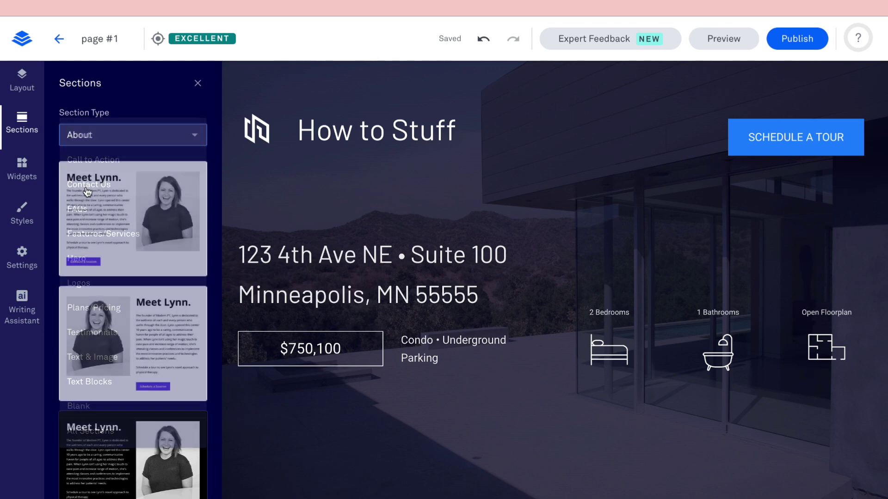
pyautogui.scroll(-1, 106, 340)
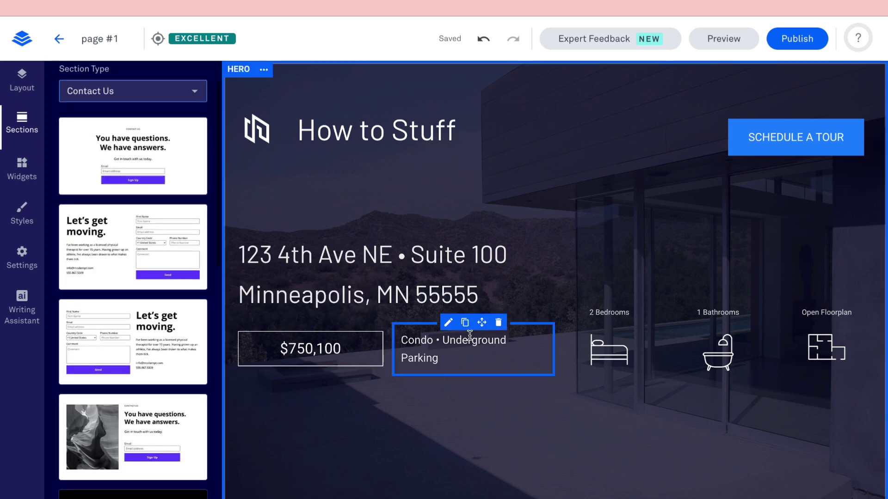
pyautogui.scroll(-4, 469, 338)
# Insert the first Contact Us layout and change its headline to 'INTERESTED?' over 'BOOK A HOUSE VISIT WITH US'.
pyautogui.moveTo(156, 170); pyautogui.dragTo(474, 339)
pyautogui.click(547, 176)
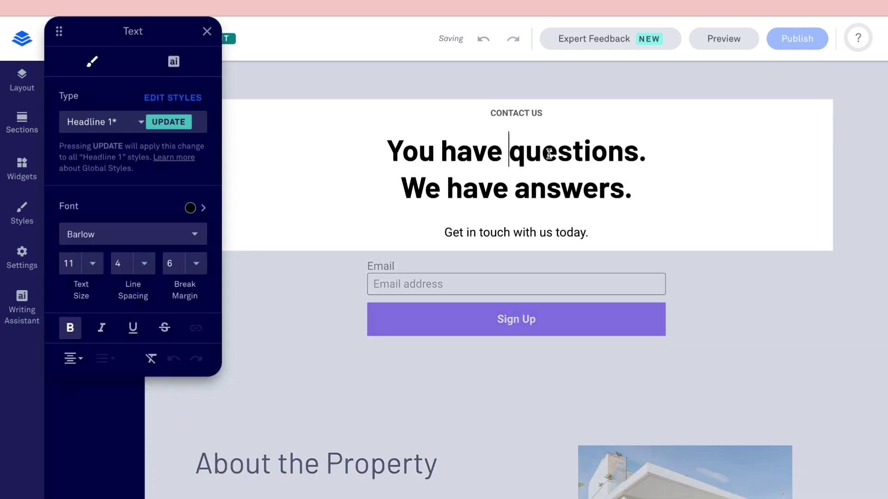
pyautogui.doubleClick(546, 176)
pyautogui.hotkey('ctrl', 'a')
pyautogui.press('BackSpace')
pyautogui.write('INTERESTED?')
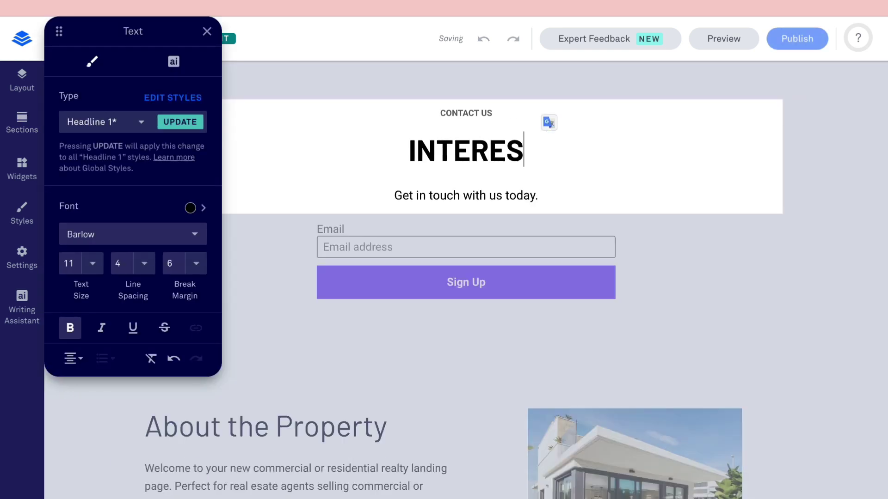
pyautogui.press('Return')
pyautogui.write('BOOK A HOUSE VISIT WITH US')
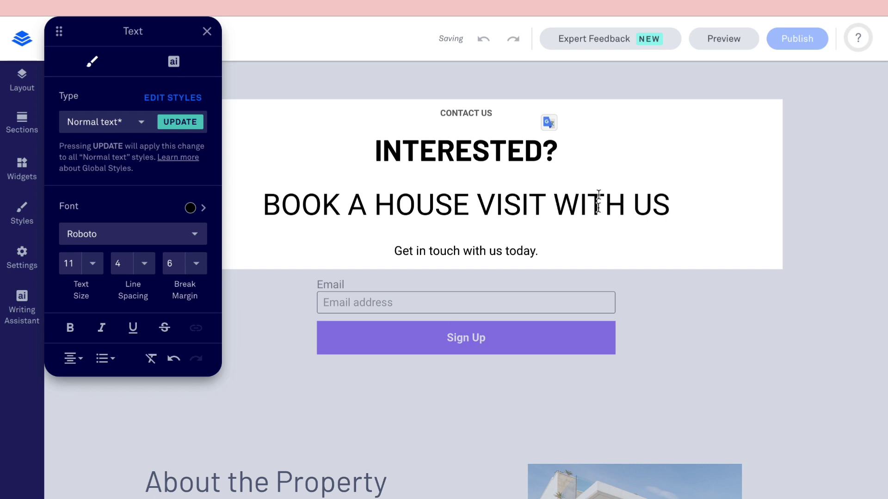
pyautogui.press('Up')
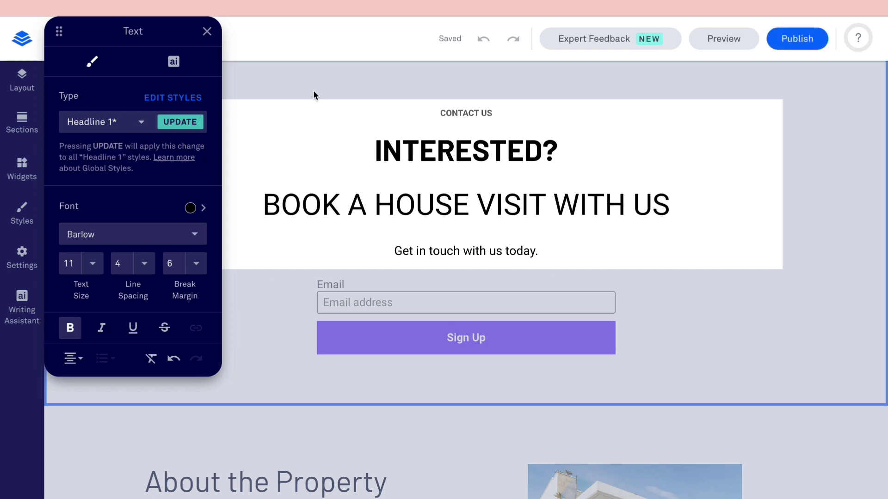
pyautogui.click(206, 31)
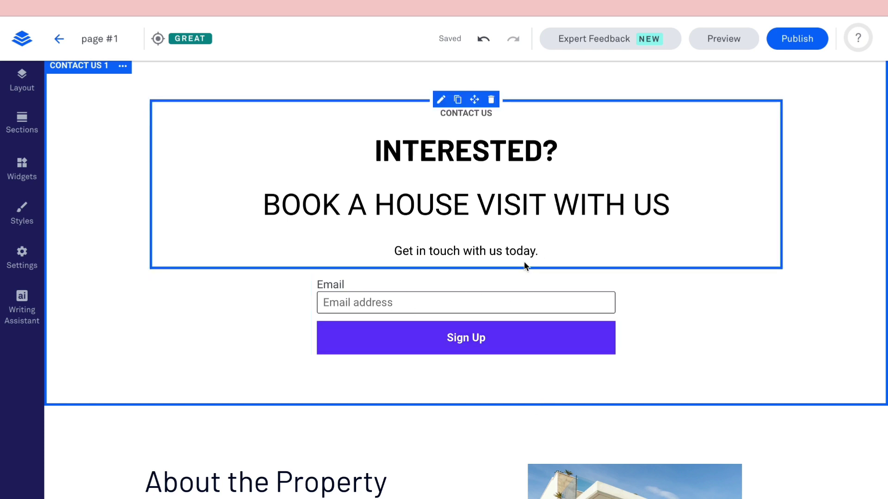
pyautogui.scroll(15, 523, 261)
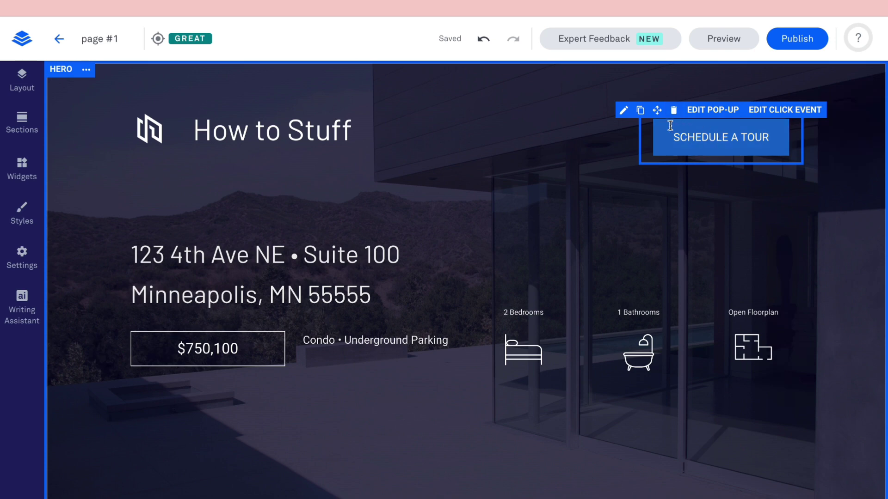
pyautogui.click(625, 111)
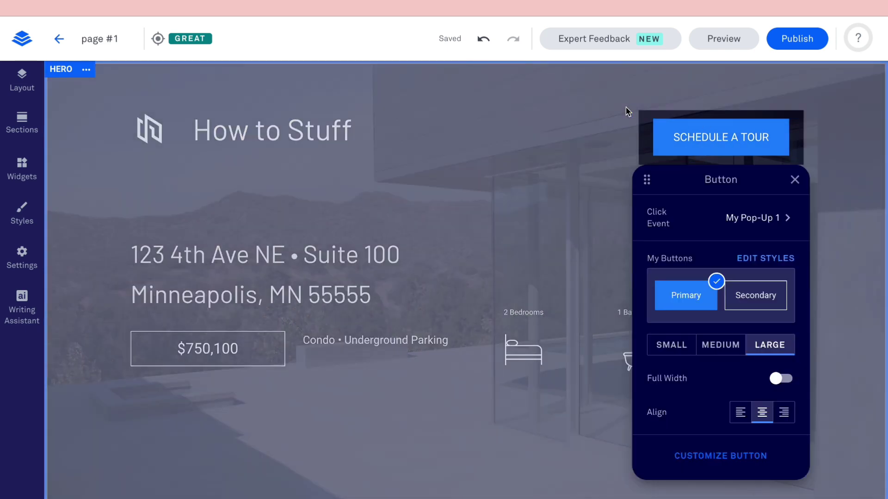
pyautogui.click(733, 457)
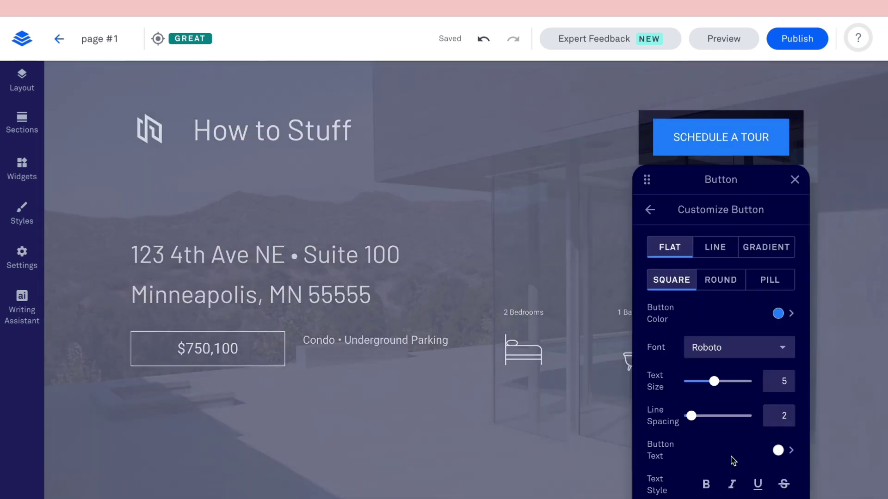
pyautogui.click(785, 316)
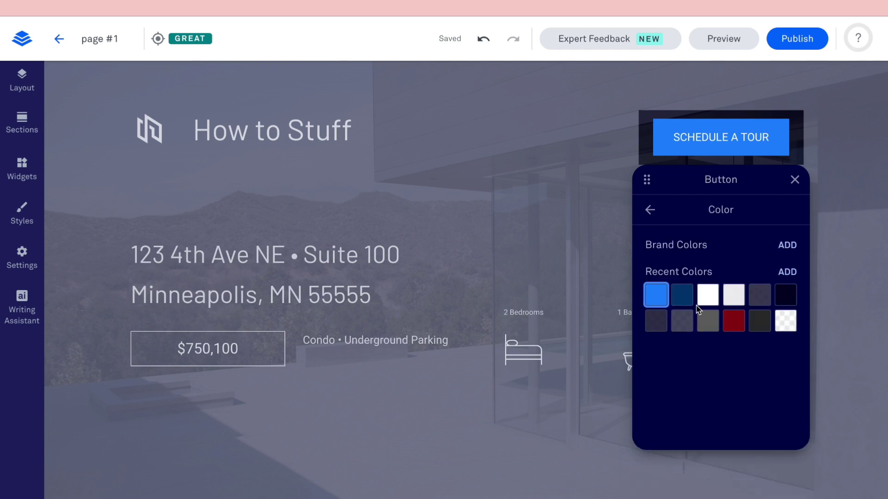
pyautogui.click(725, 317)
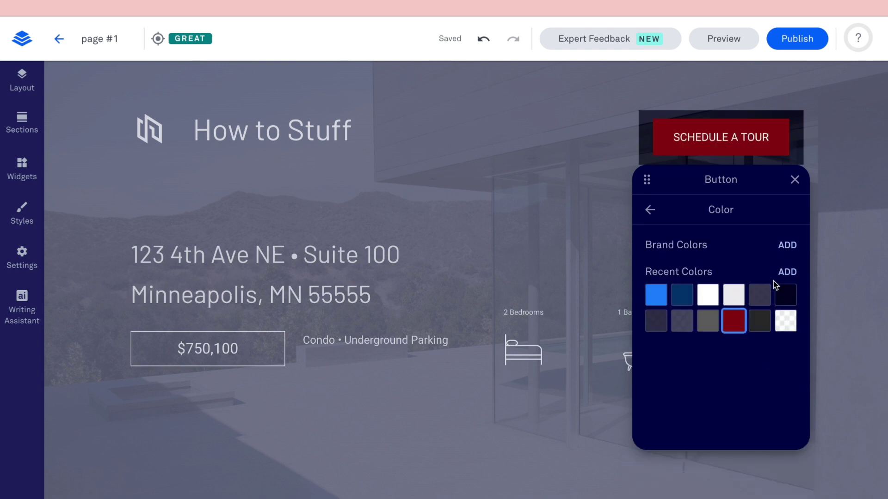
pyautogui.click(785, 295)
pyautogui.click(654, 296)
pyautogui.click(795, 181)
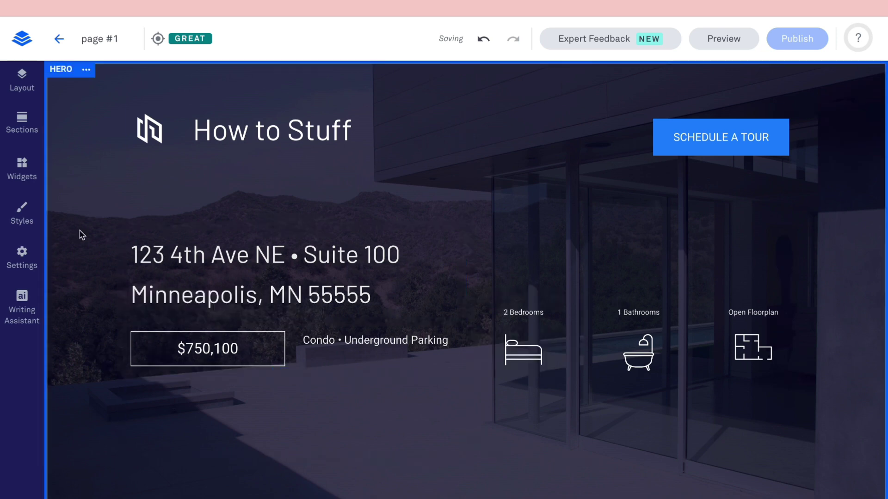
# Set the page background colour to blue in Page Styles, after briefly trying red.
pyautogui.click(26, 226)
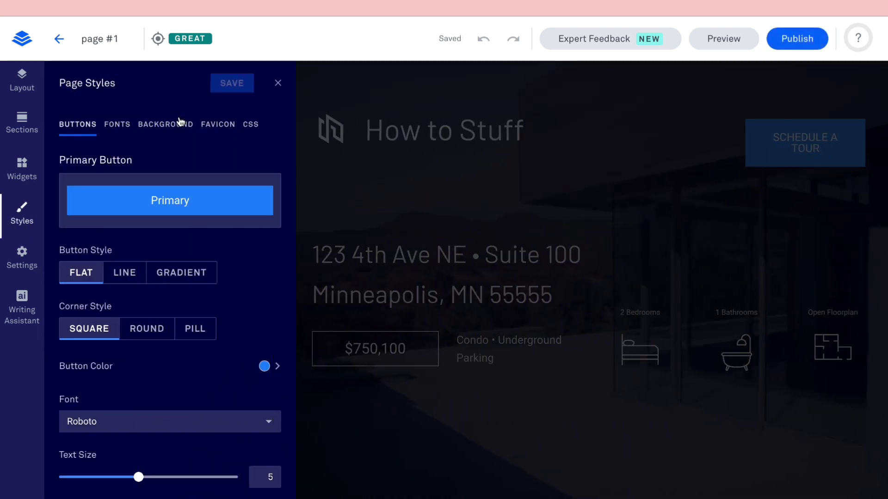
pyautogui.click(181, 123)
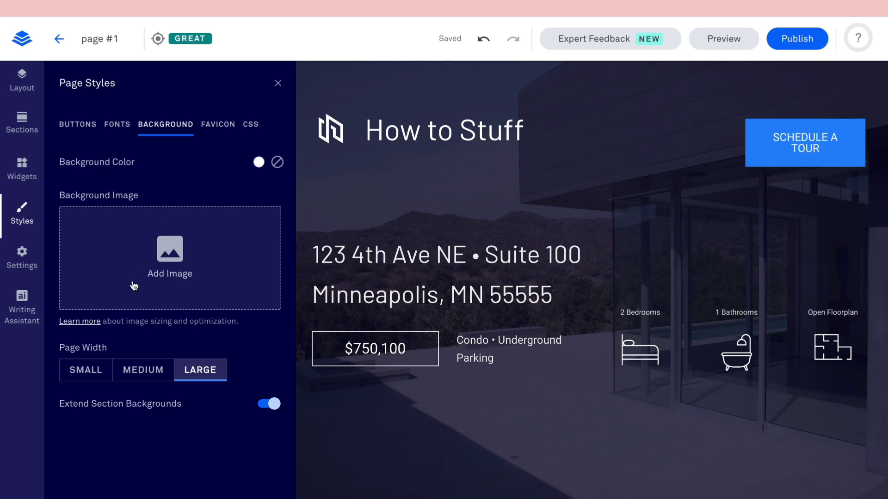
pyautogui.click(258, 163)
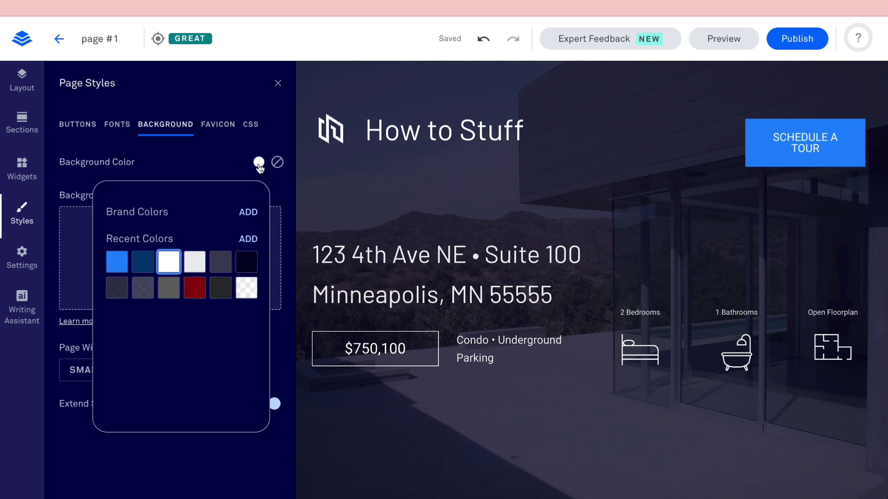
pyautogui.click(194, 288)
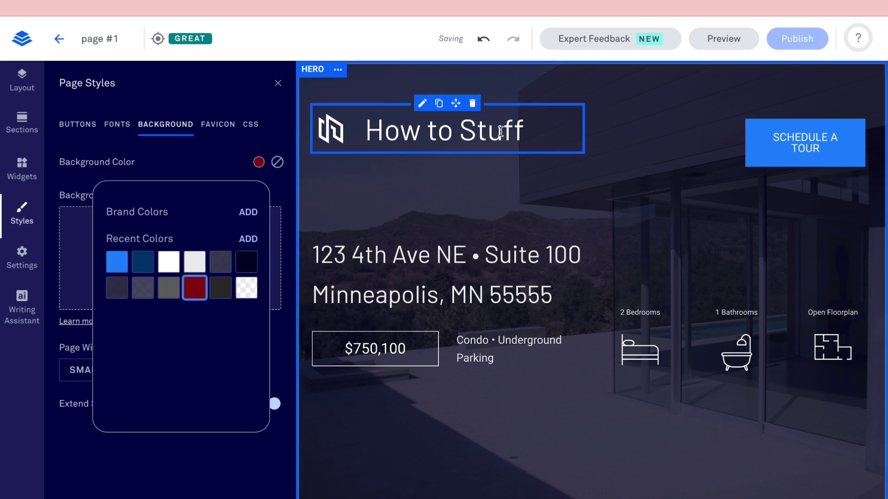
pyautogui.click(113, 260)
pyautogui.press('Escape')
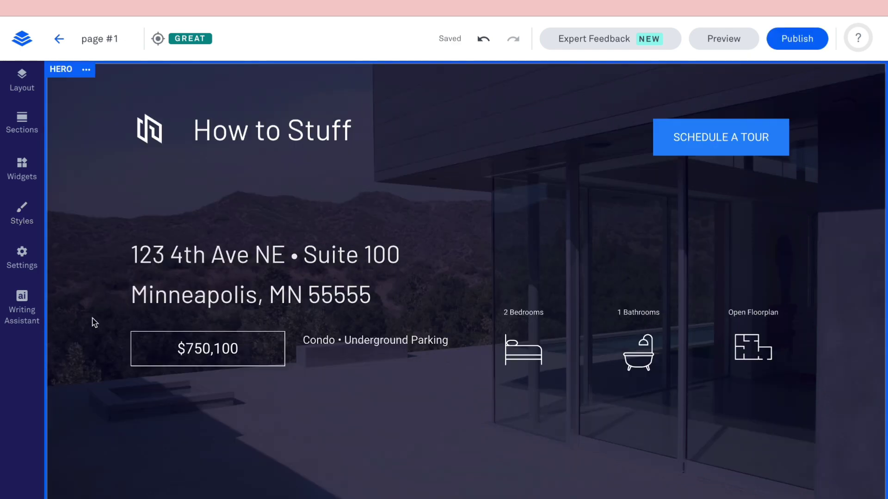
pyautogui.click(13, 265)
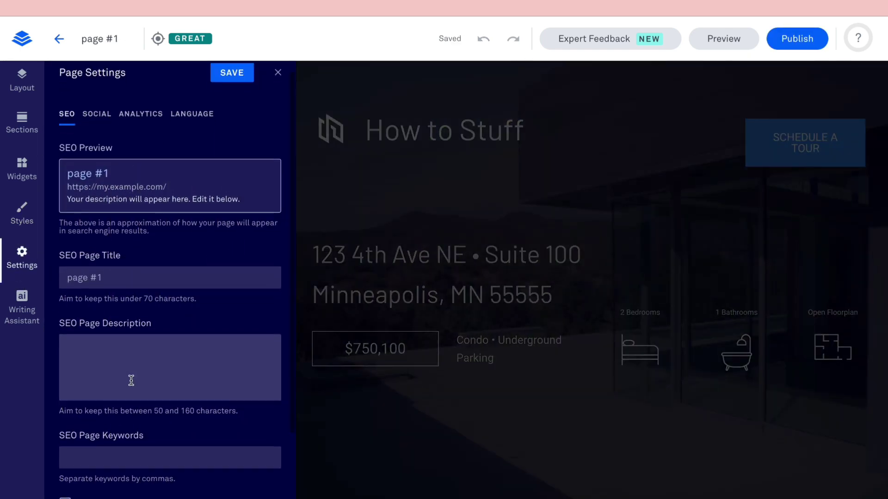
# Enter the SEO page description 'Minneapolis home for sale, 2 bedroom, 1 bathroom'.
pyautogui.scroll(-1, 131, 376)
pyautogui.scroll(-1, 127, 362)
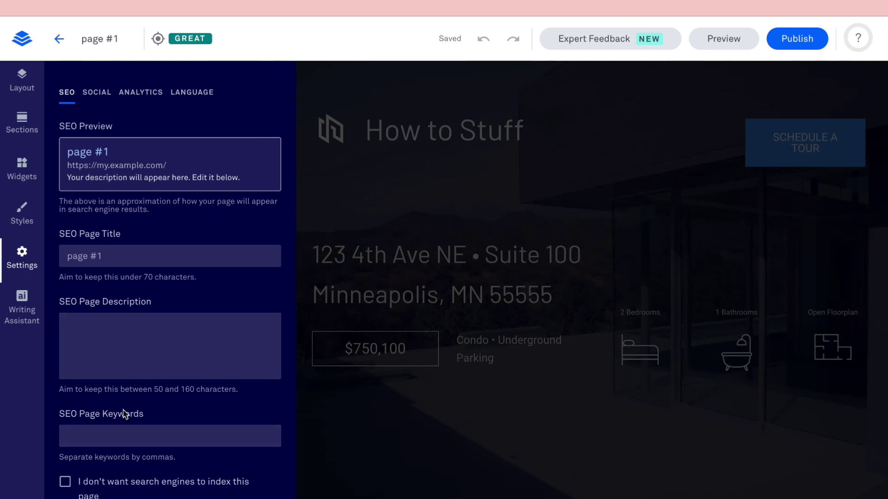
pyautogui.click(147, 351)
pyautogui.click(115, 341)
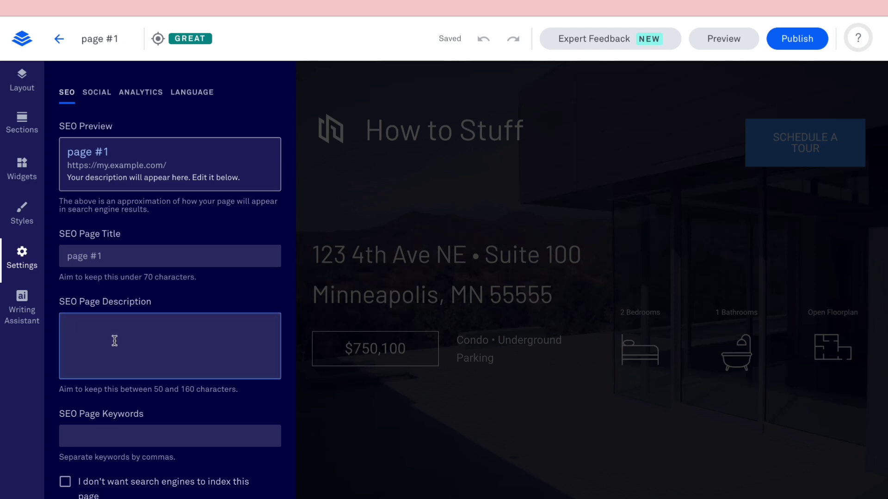
pyautogui.write('Minneapolis home for sale, 2 bedroom')
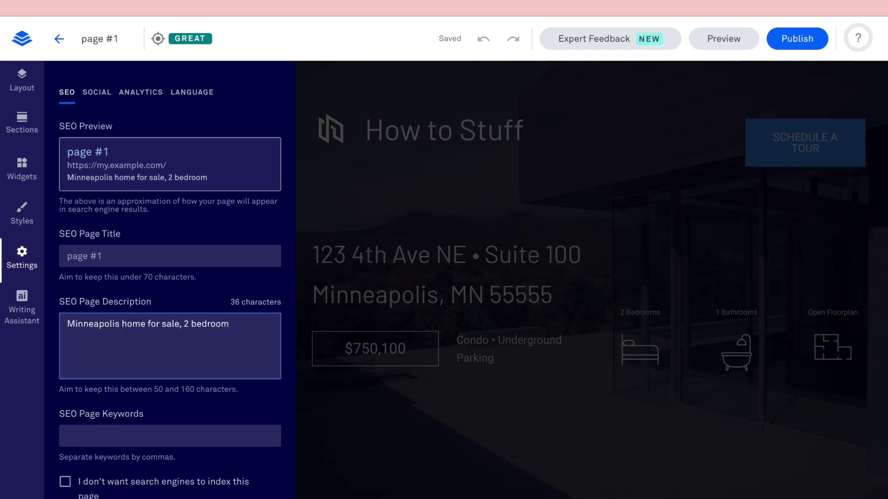
pyautogui.write(', 1 bathroom.')
# Add the SEO keyword 'minneapolis real estate', save the SEO settings and close them.
pyautogui.scroll(-2, 106, 384)
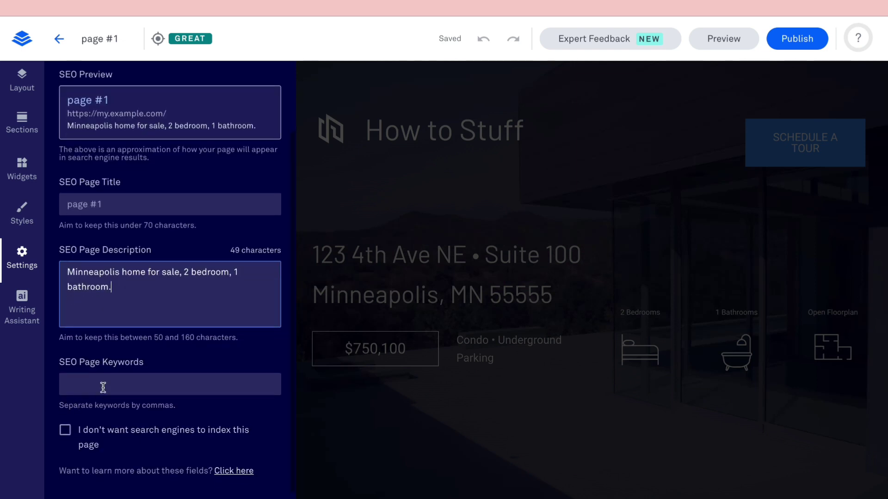
pyautogui.click(109, 382)
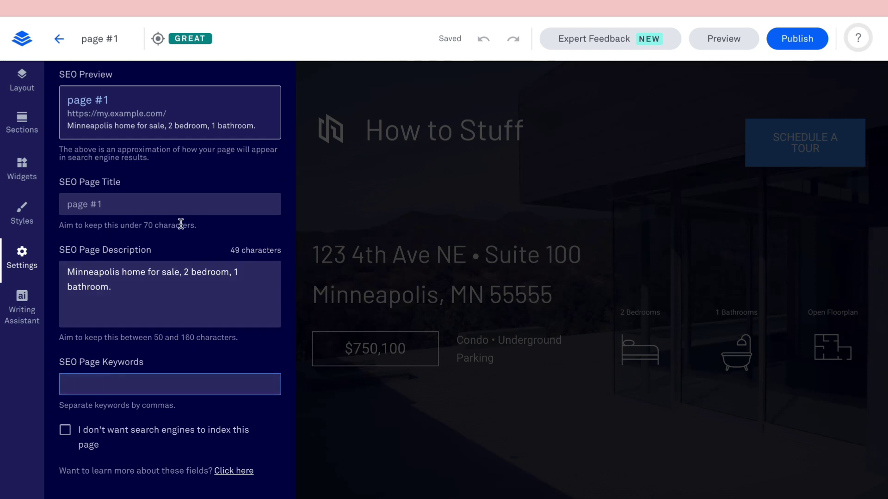
pyautogui.write('minneapolis real estate')
pyautogui.scroll(-1, 182, 295)
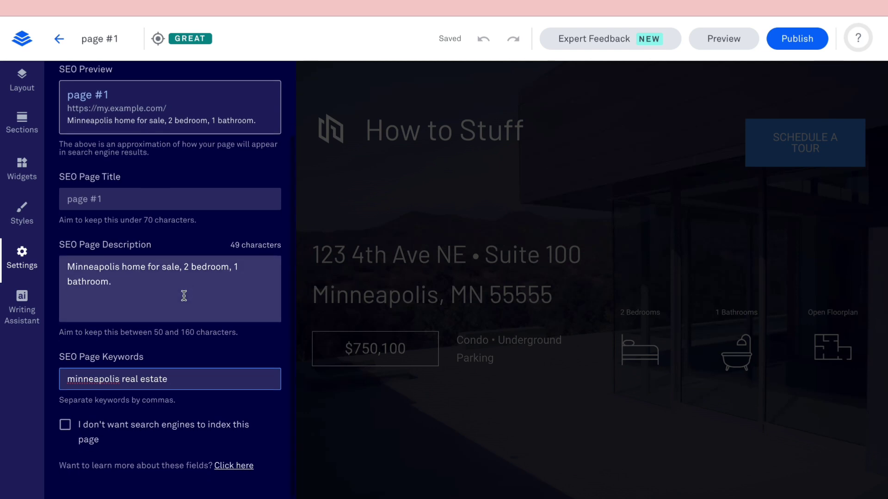
pyautogui.click(176, 452)
pyautogui.scroll(4, 176, 452)
pyautogui.click(242, 87)
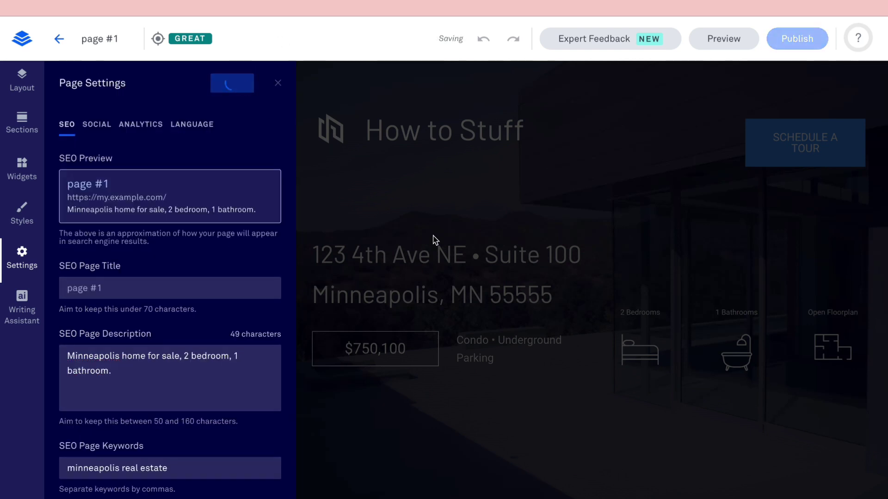
pyautogui.scroll(-2, 169, 337)
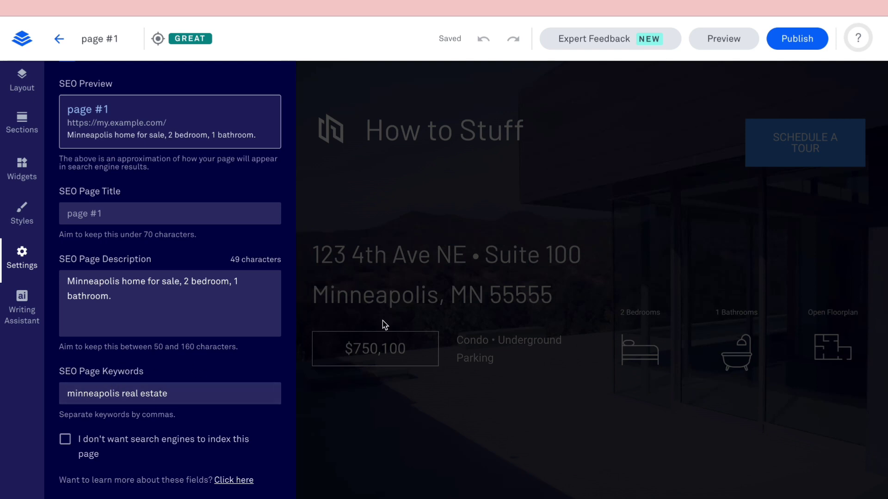
pyautogui.scroll(2, 218, 301)
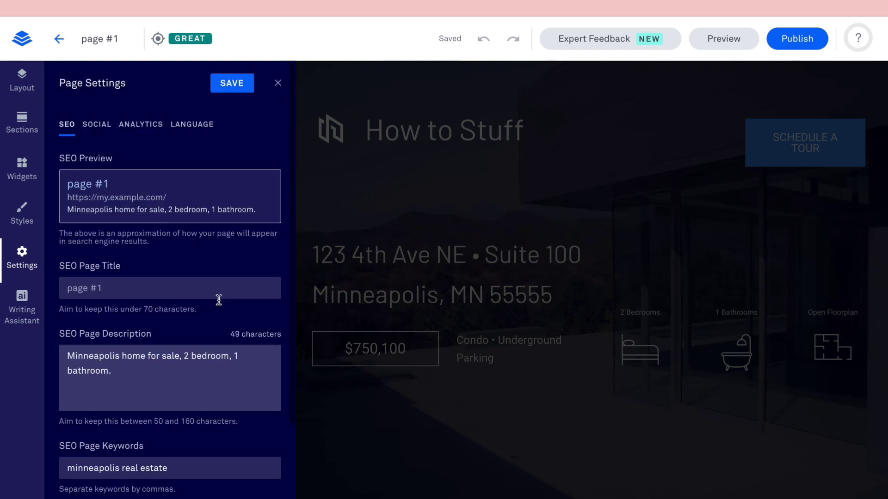
pyautogui.click(278, 84)
# Set the page's Leadpages subdomain to minneapolisrealestate.
pyautogui.click(807, 43)
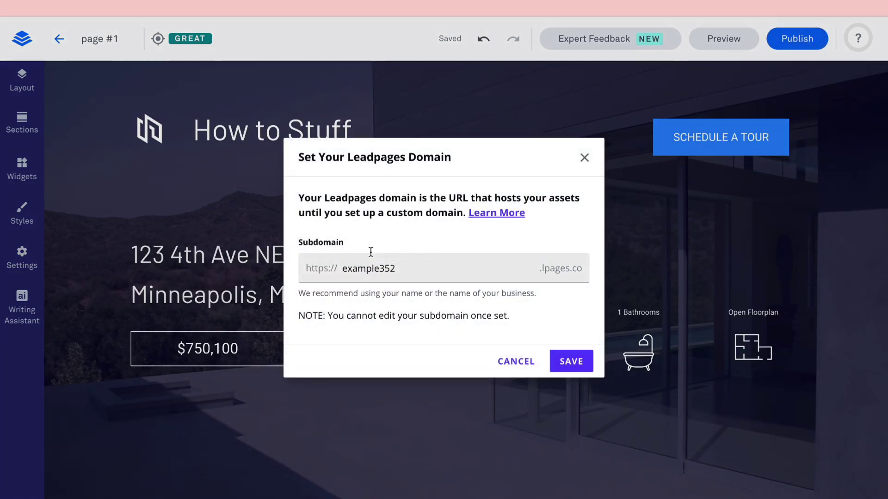
pyautogui.doubleClick(384, 268)
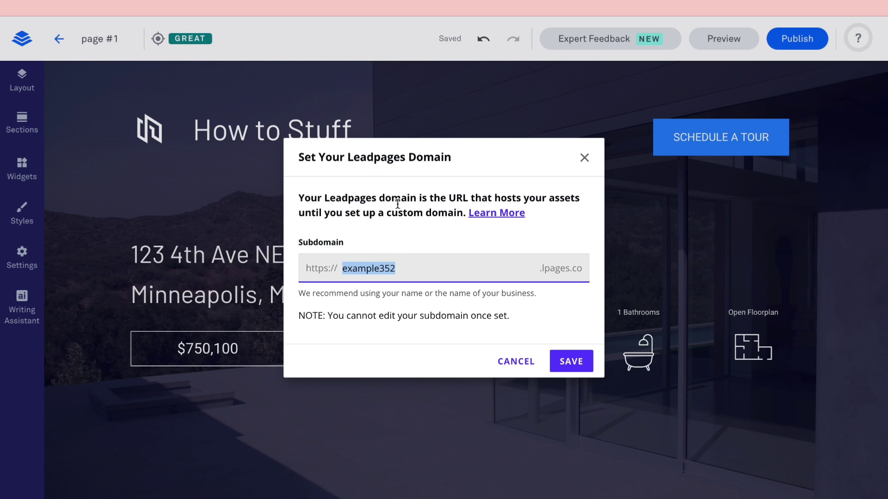
pyautogui.write('minneapolisrealestate')
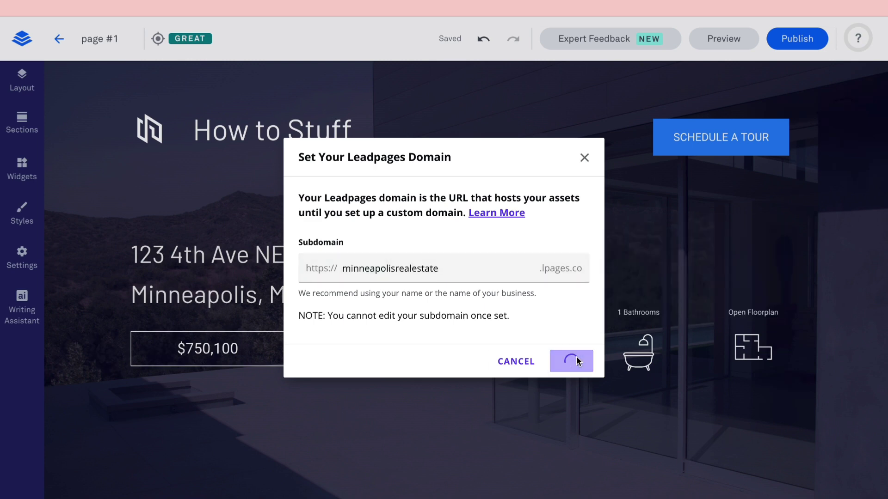
pyautogui.click(572, 361)
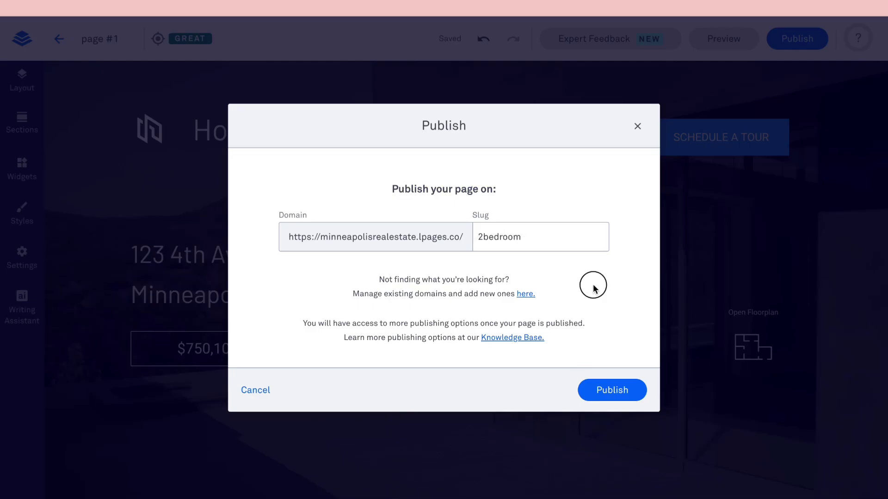
# Publish the page on the subdomain and copy its live link.
pyautogui.click(595, 391)
pyautogui.moveTo(347, 214); pyautogui.dragTo(547, 222)
pyautogui.click(531, 250)
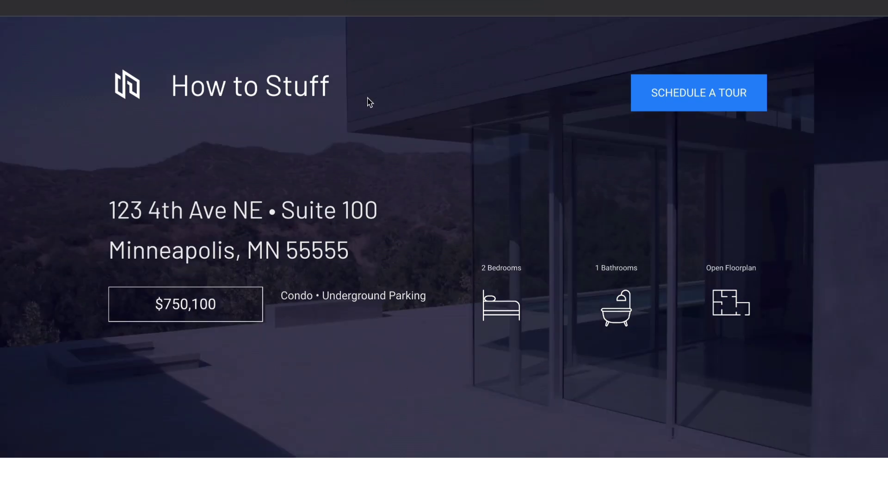
# Submit a test tour request with a first name and saved email, then dismiss the published confirmation.
pyautogui.click(693, 90)
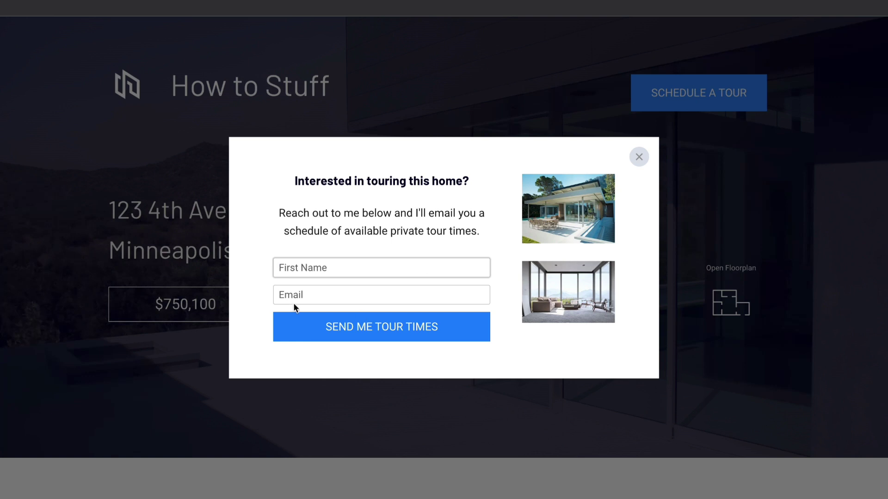
pyautogui.write('gijs')
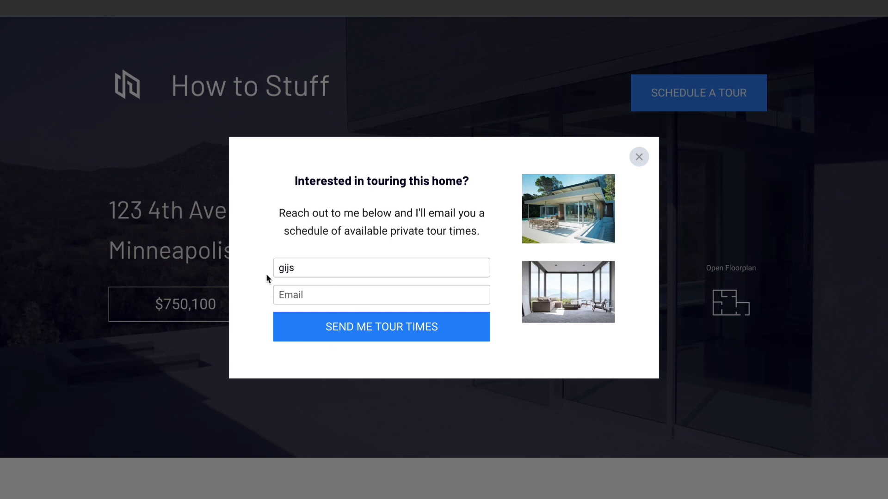
pyautogui.click(301, 295)
pyautogui.click(356, 323)
pyautogui.click(382, 327)
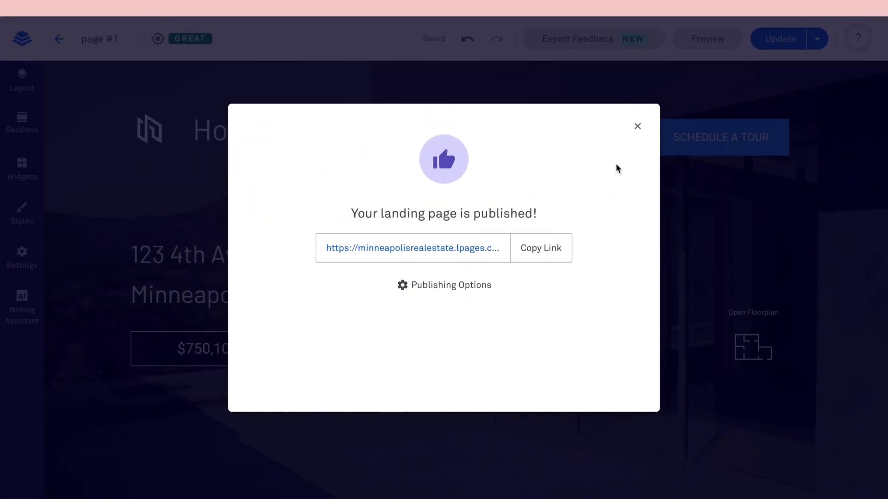
pyautogui.click(636, 125)
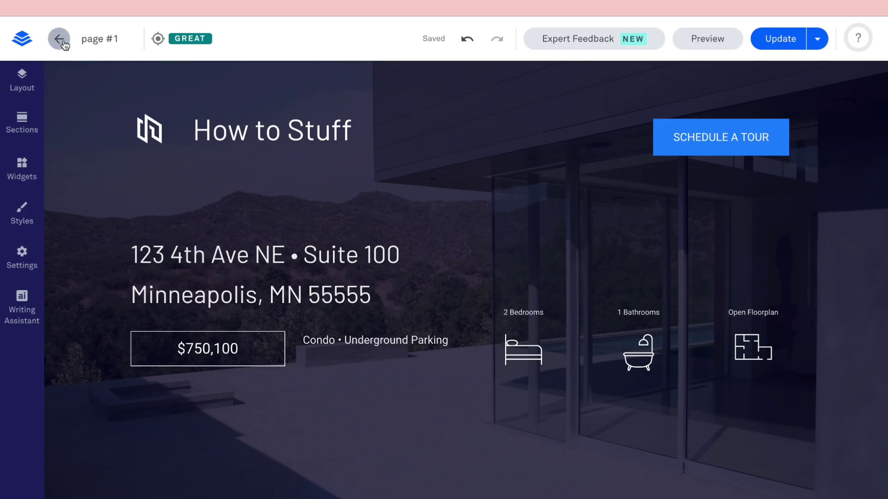
# Leave the editor and bring up the Leads list from Landing Pages.
pyautogui.click(63, 43)
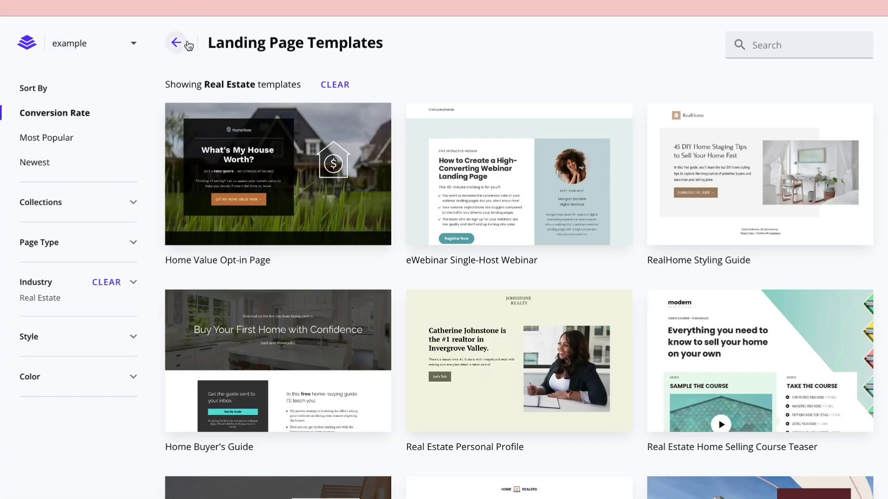
pyautogui.click(176, 43)
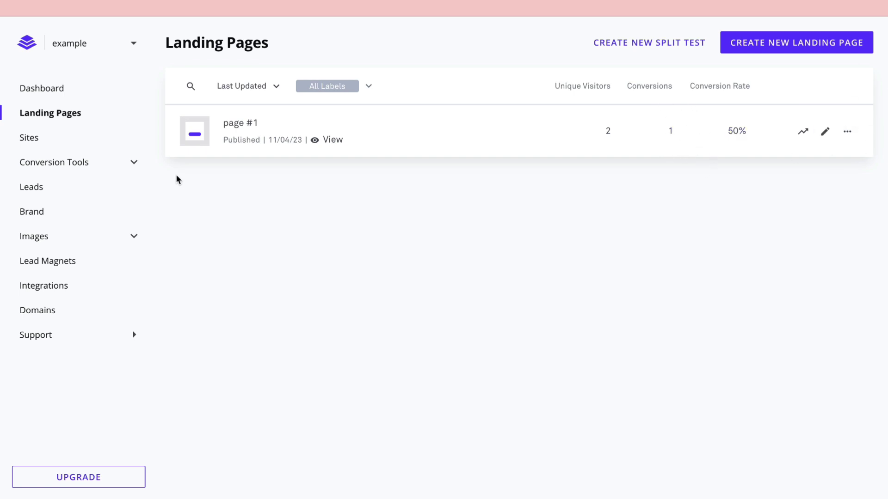
pyautogui.click(38, 187)
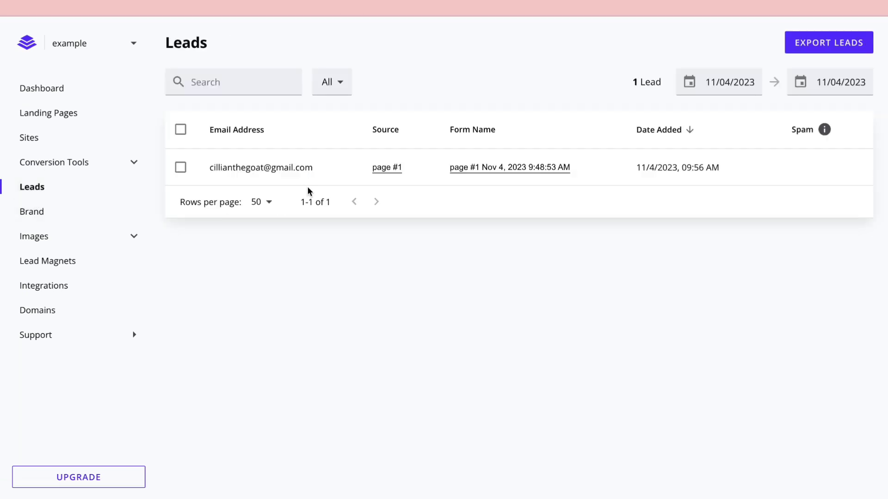
# Inspect the test lead's details, then move on to the Domains section.
pyautogui.moveTo(211, 167); pyautogui.dragTo(367, 167)
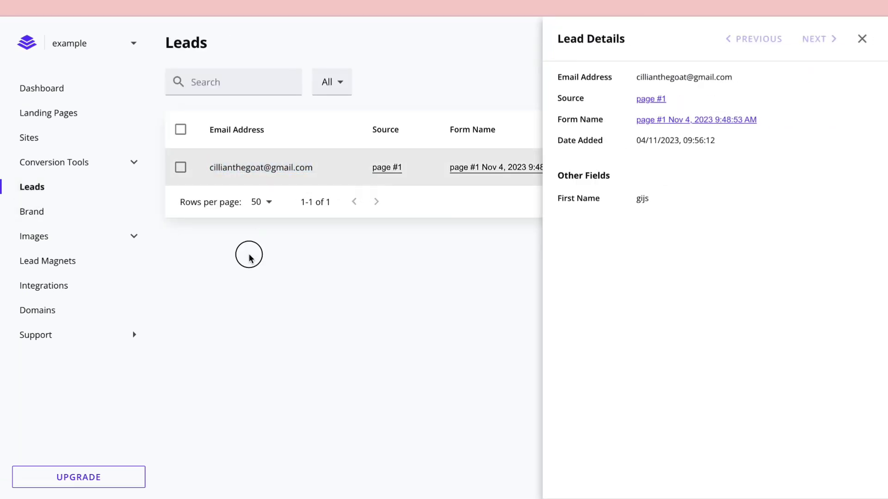
pyautogui.click(862, 38)
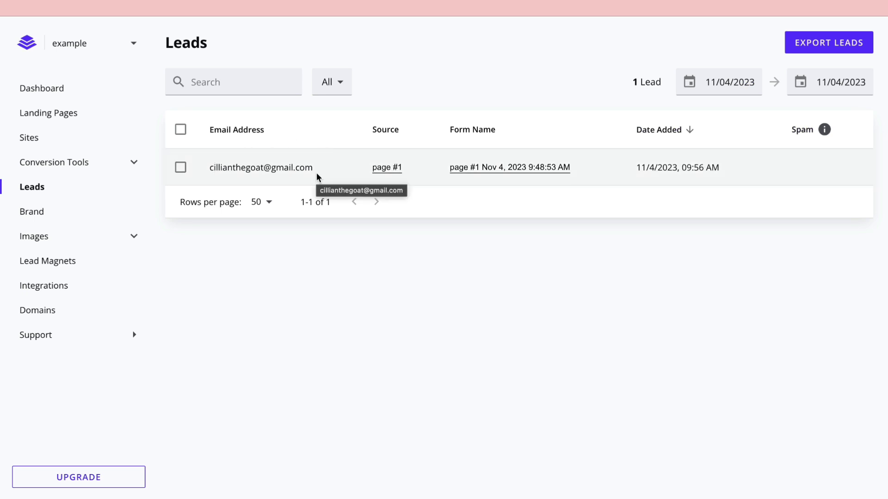
pyautogui.moveTo(206, 167); pyautogui.dragTo(406, 172)
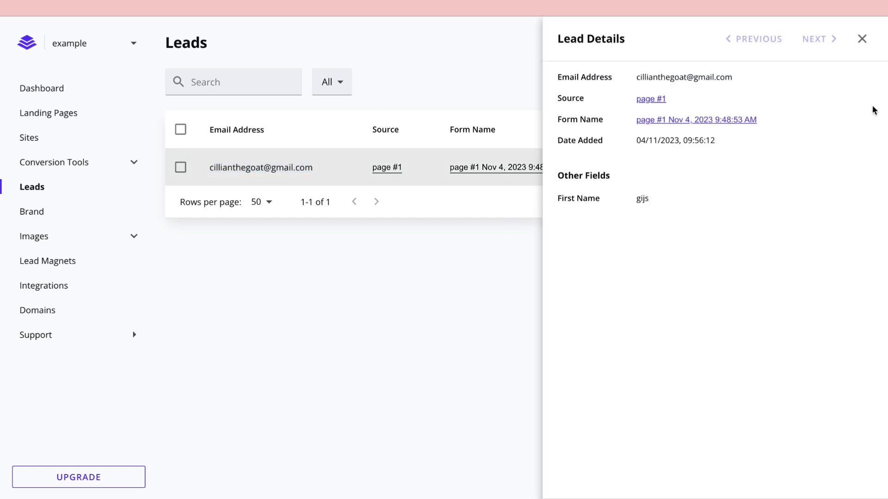
pyautogui.click(862, 38)
pyautogui.click(43, 311)
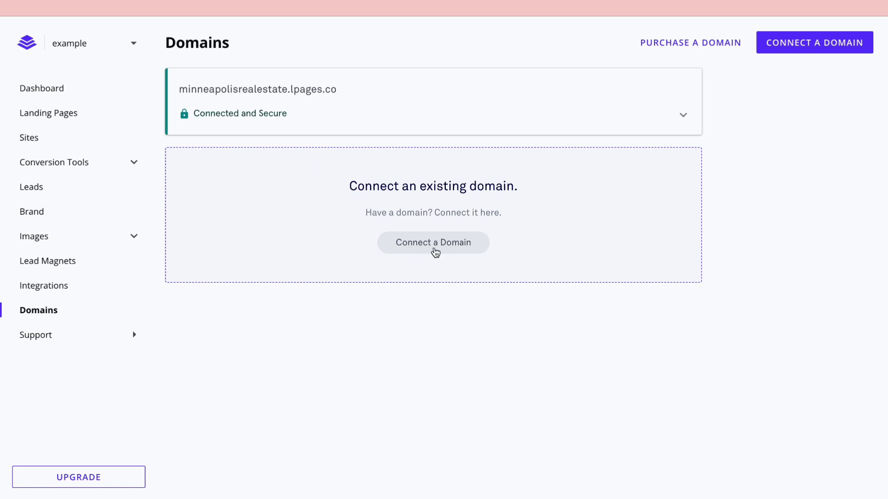
pyautogui.click(410, 249)
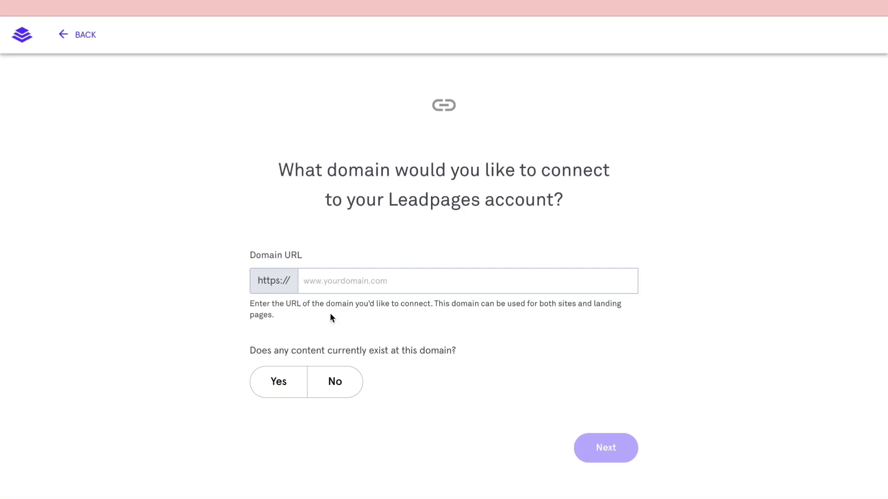
pyautogui.click(319, 269)
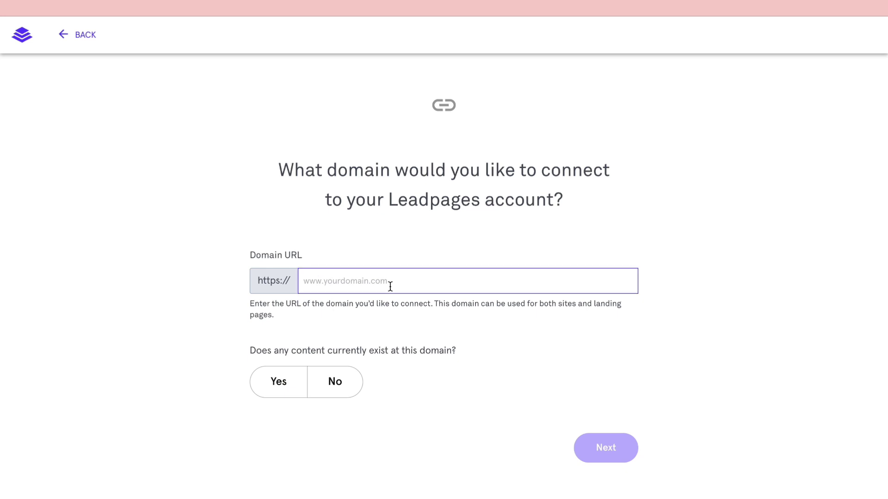
pyautogui.click(278, 339)
pyautogui.moveTo(247, 348); pyautogui.dragTo(426, 349)
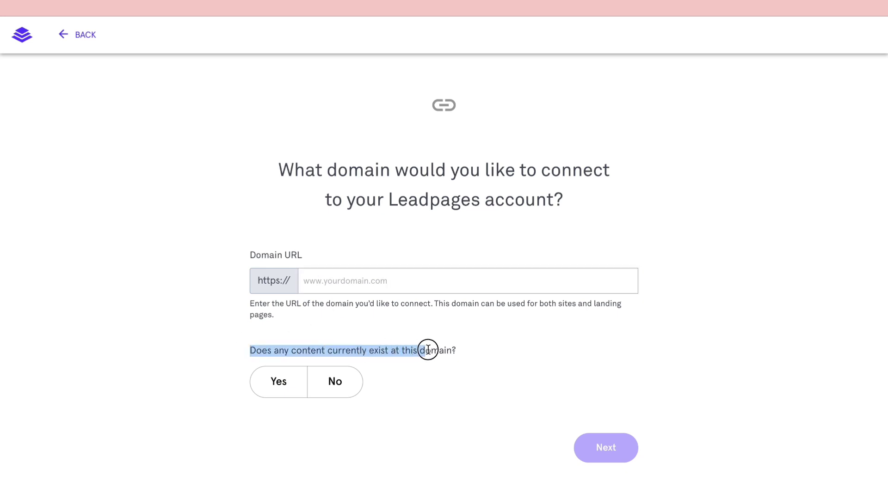
pyautogui.click(457, 339)
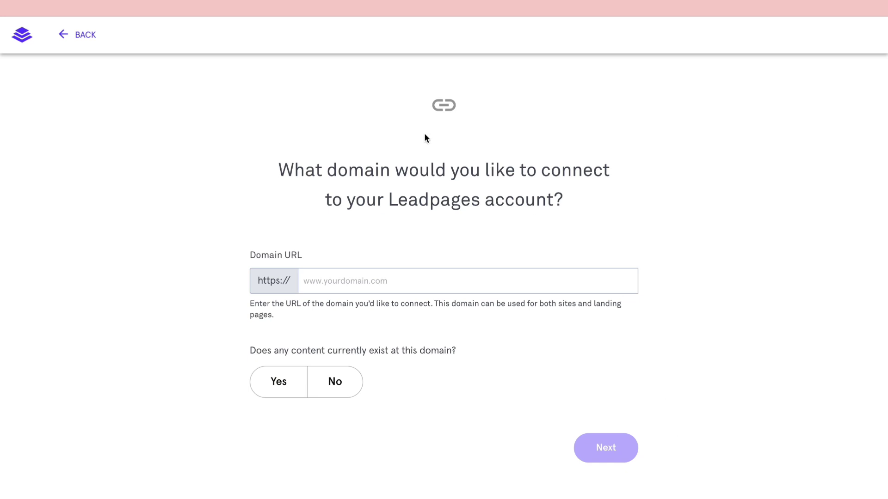
pyautogui.click(98, 37)
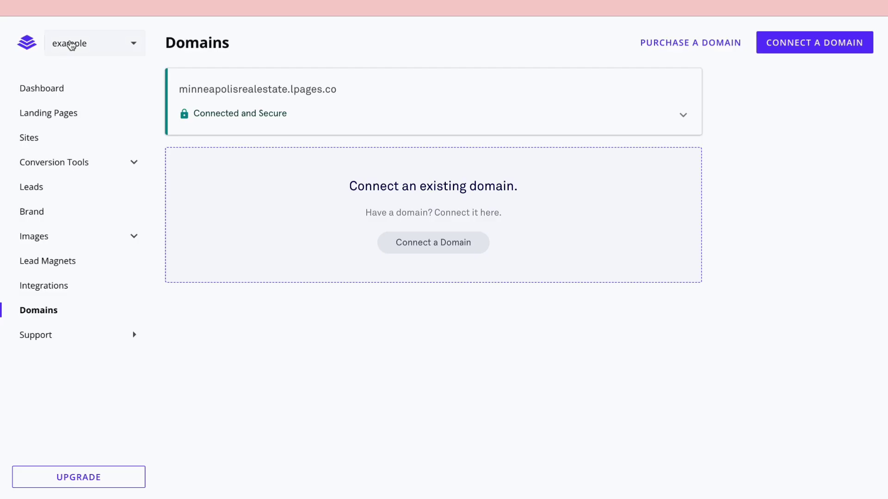
# Browse through the native and Zapier-powered integration tiles.
pyautogui.click(40, 286)
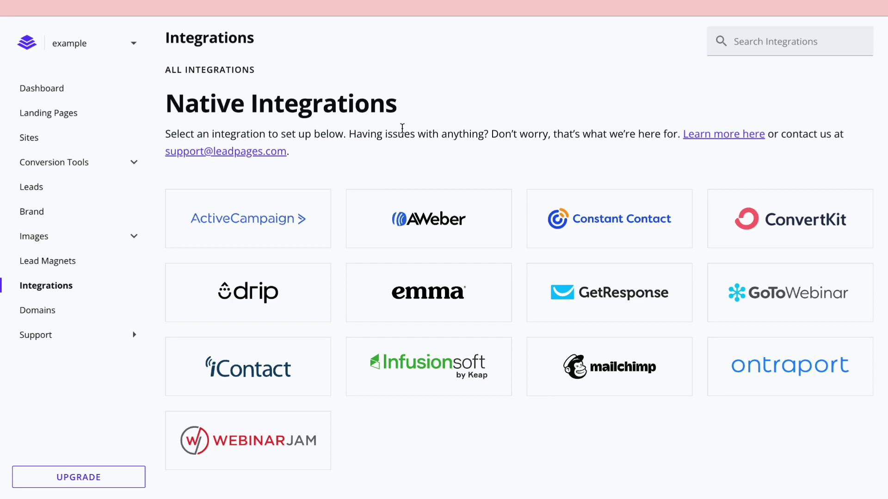
pyautogui.scroll(-4, 527, 125)
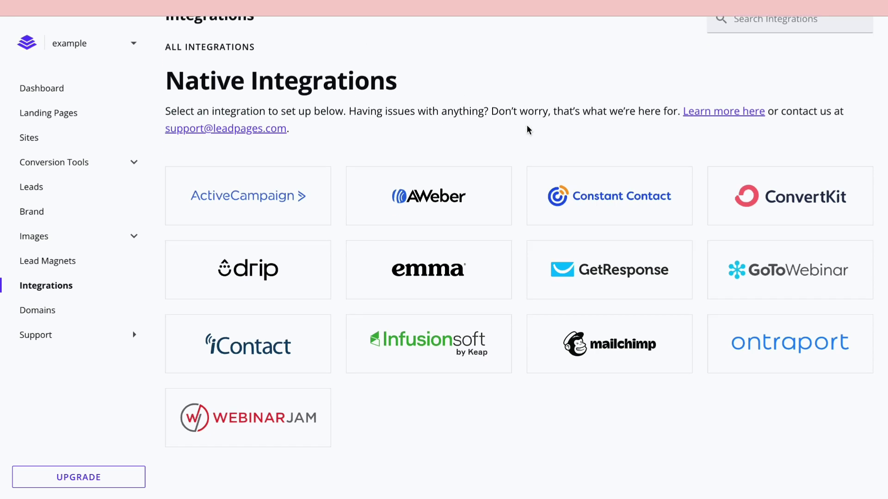
pyautogui.scroll(5, 526, 126)
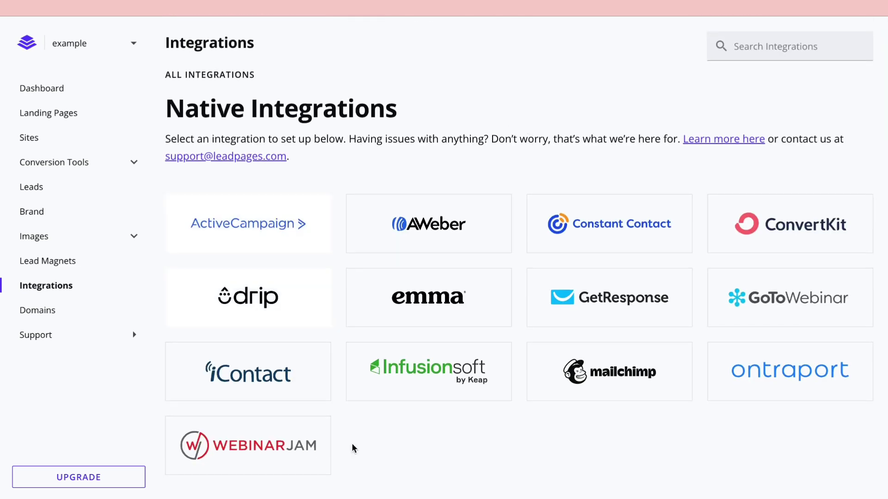
pyautogui.scroll(-2, 403, 463)
pyautogui.moveTo(453, 497)
pyautogui.scroll(-8, 474, 346)
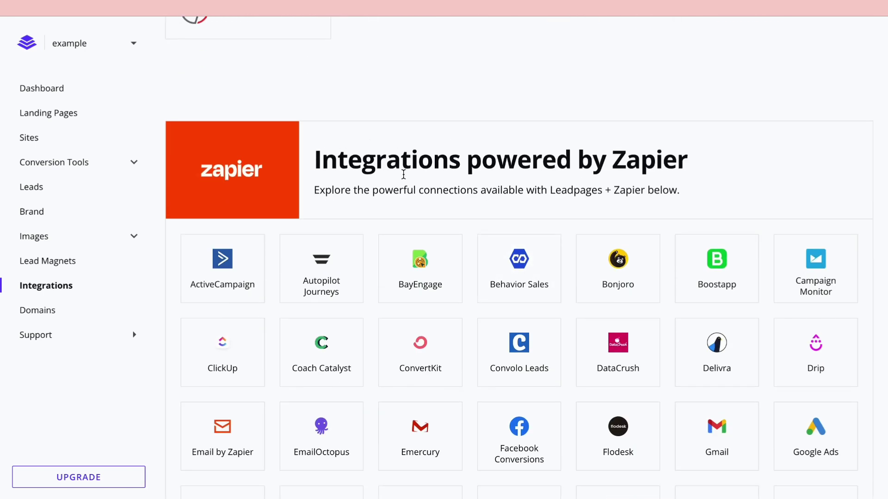
pyautogui.scroll(-3, 173, 234)
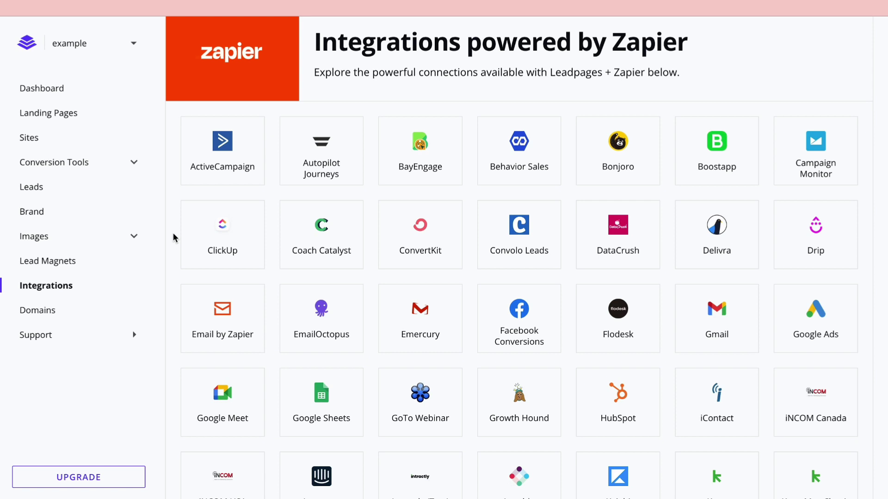
pyautogui.scroll(-14, 173, 232)
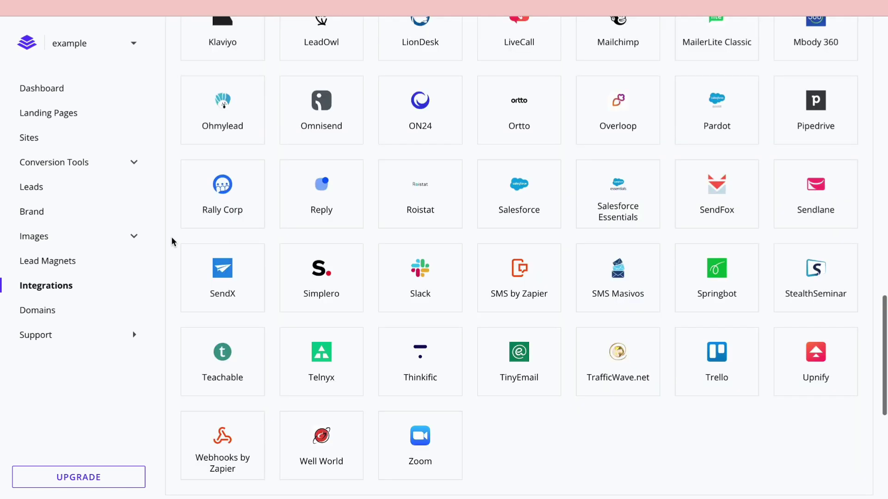
pyautogui.scroll(4, 171, 237)
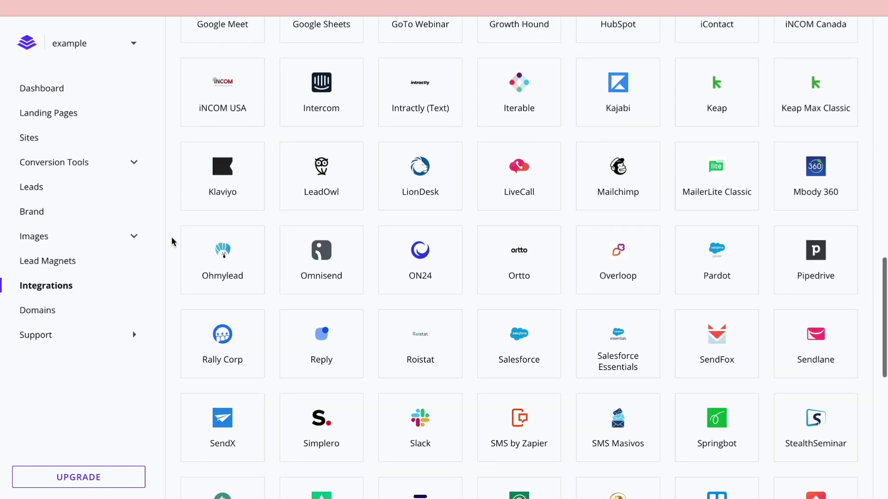
pyautogui.scroll(1, 171, 238)
pyautogui.scroll(9, 171, 236)
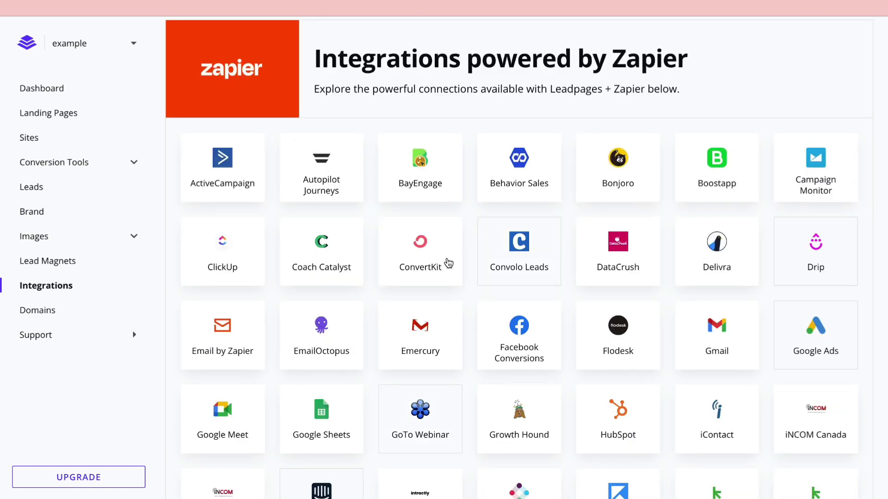
# Look at the Gmail form-submission zap, then return to the Dashboard.
pyautogui.click(715, 350)
pyautogui.moveTo(209, 281); pyautogui.dragTo(407, 282)
pyautogui.click(497, 273)
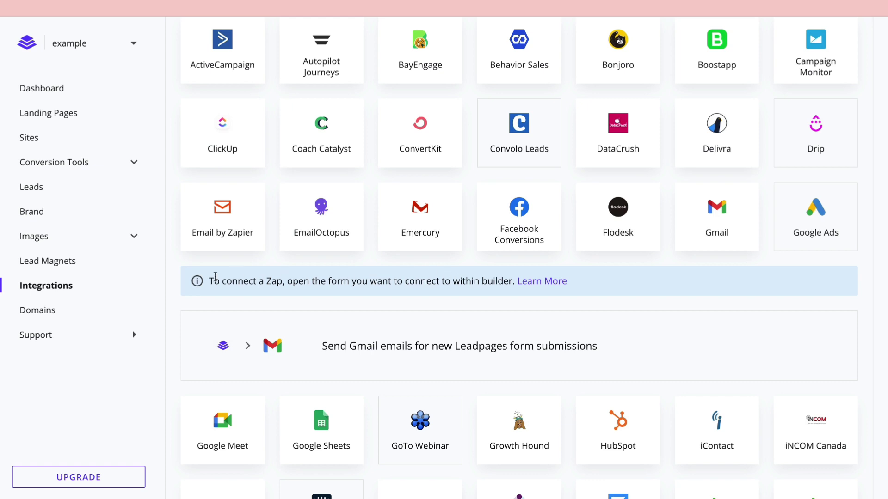
pyautogui.click(46, 88)
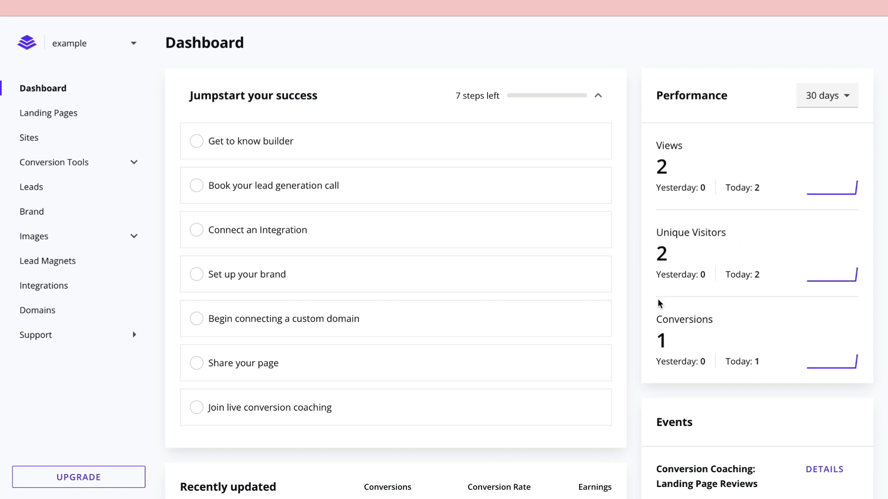
# Attempt a new split test from the Landing Pages list and close the upsell.
pyautogui.scroll(-3, 726, 313)
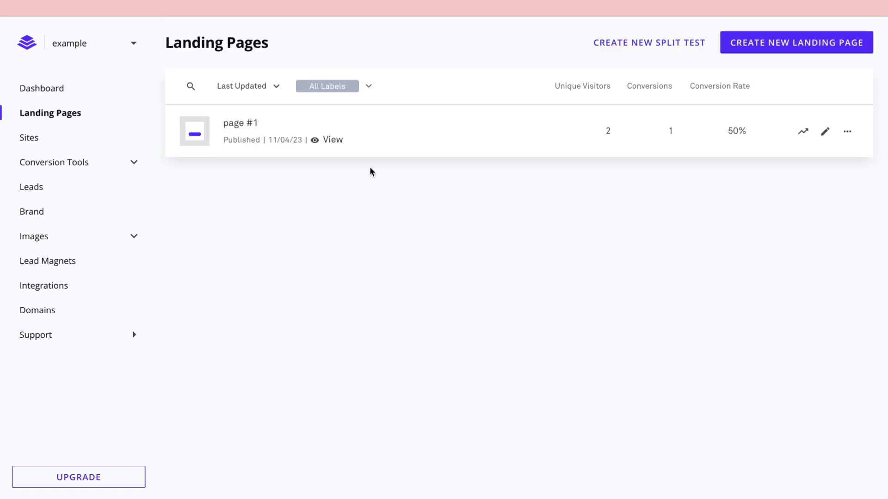
pyautogui.moveTo(260, 119)
pyautogui.click(619, 42)
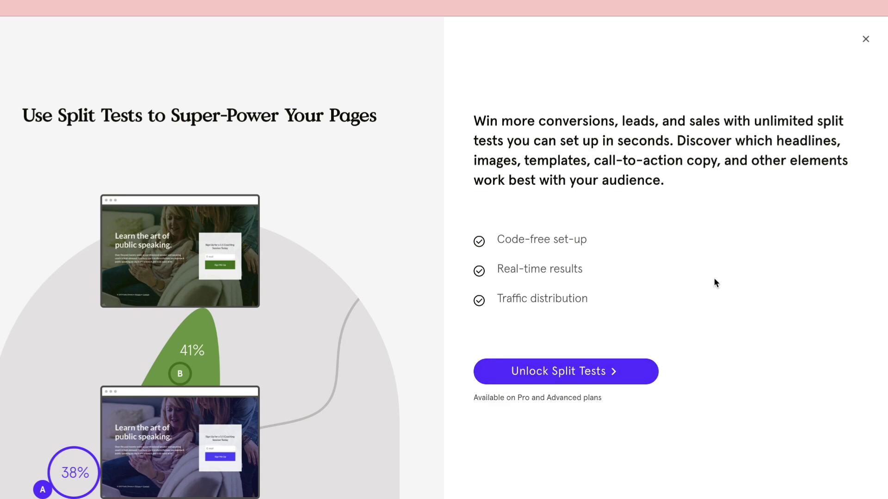
pyautogui.click(865, 39)
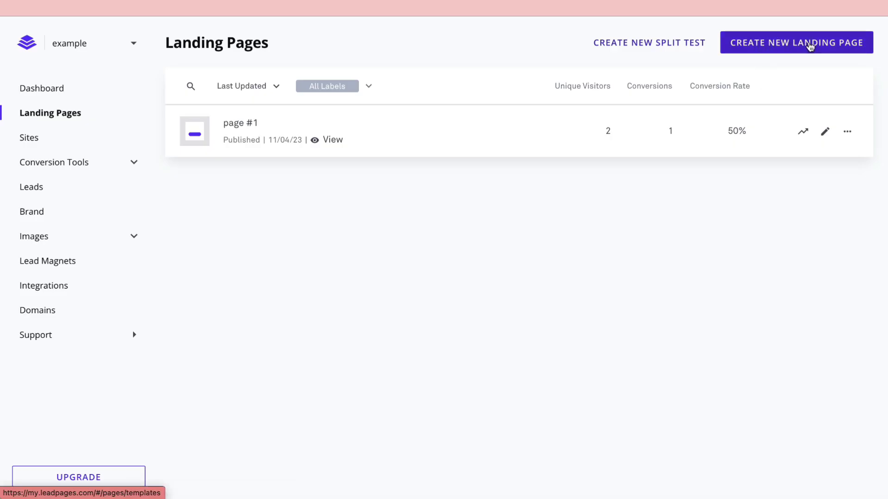